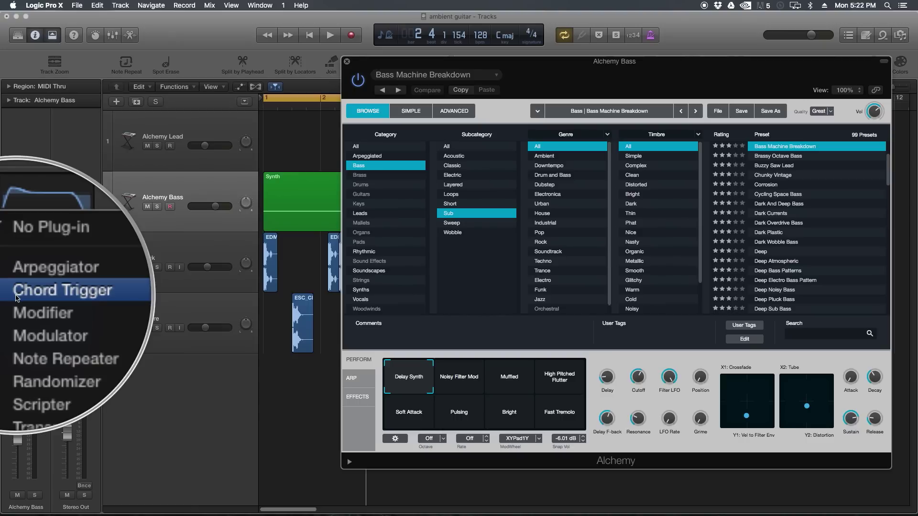
Dismiss the MIDI FX list and open the MIDI Environment window, moved up and left.
{"action": "left_click", "coordinate": [63, 217]}
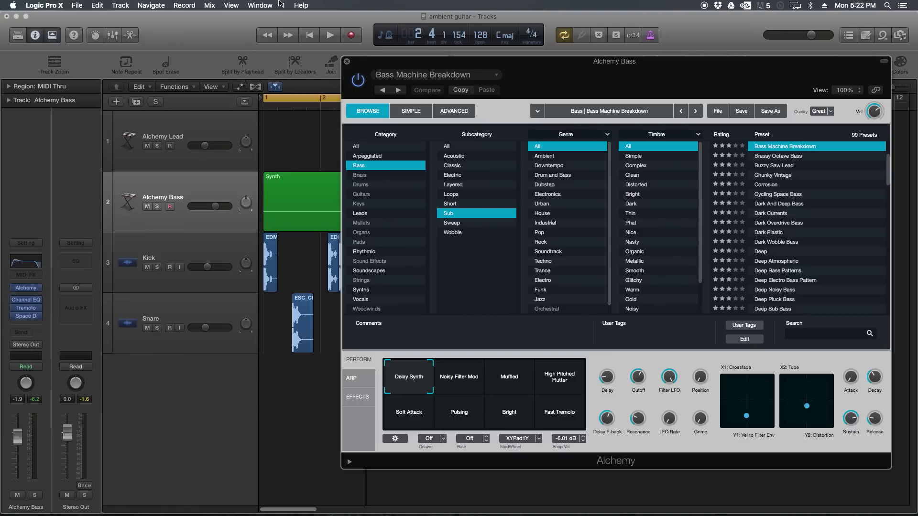
{"action": "left_click", "coordinate": [271, 5]}
{"action": "mouse_move", "coordinate": [237, 6]}
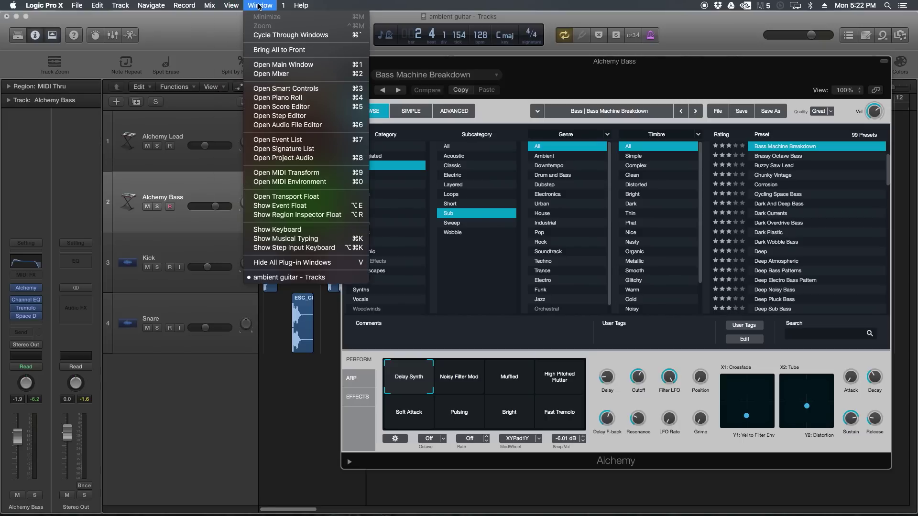
{"action": "left_click", "coordinate": [285, 181]}
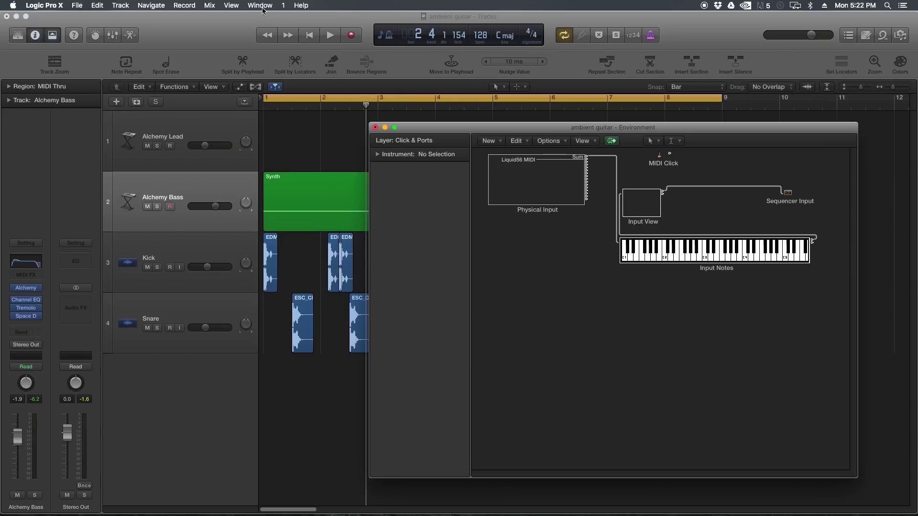
{"action": "left_click_drag", "start_coordinate": [496, 127], "coordinate": [351, 106]}
{"action": "left_click", "coordinate": [355, 120]}
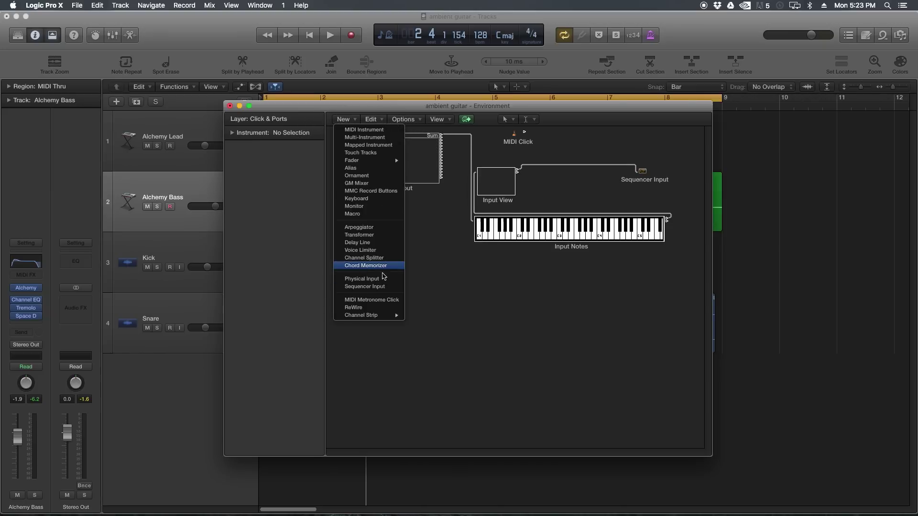
Add a Physical Input object to the Environment, then close the Environment window.
{"action": "left_click", "coordinate": [363, 286]}
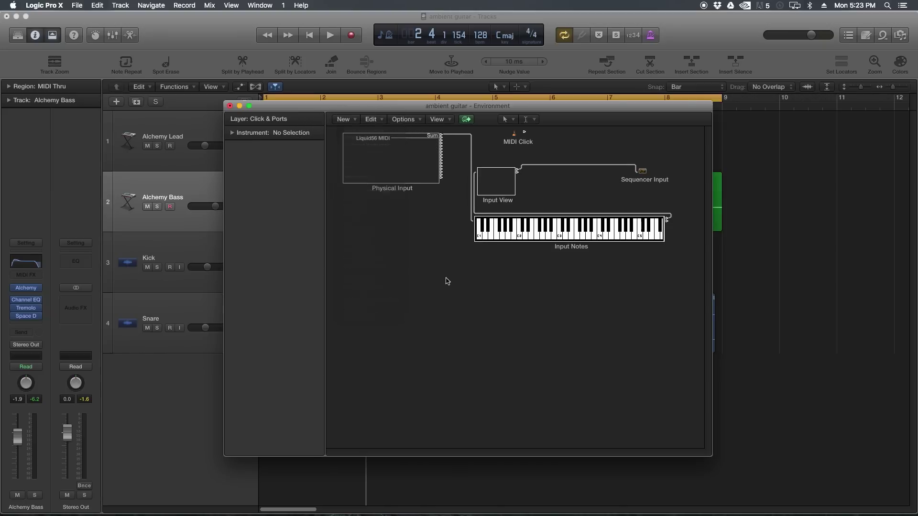
{"action": "left_click", "coordinate": [230, 105]}
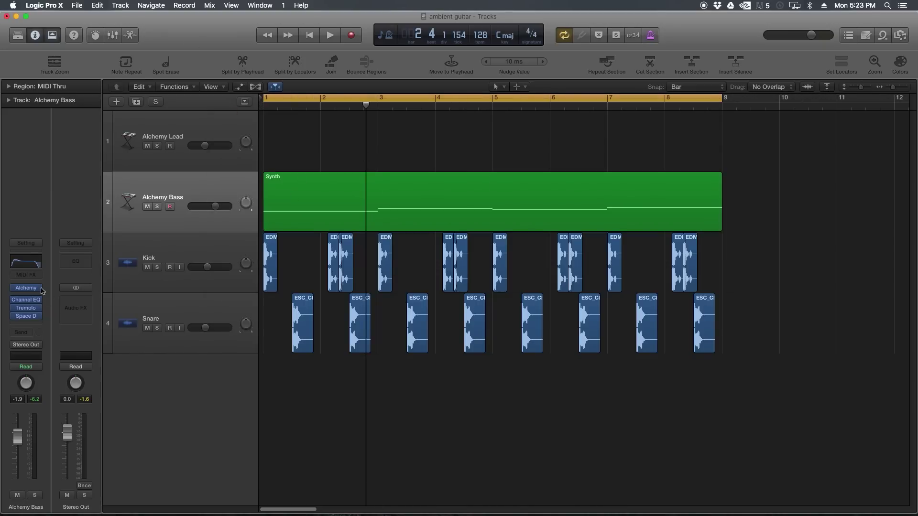
{"action": "left_click", "coordinate": [26, 275]}
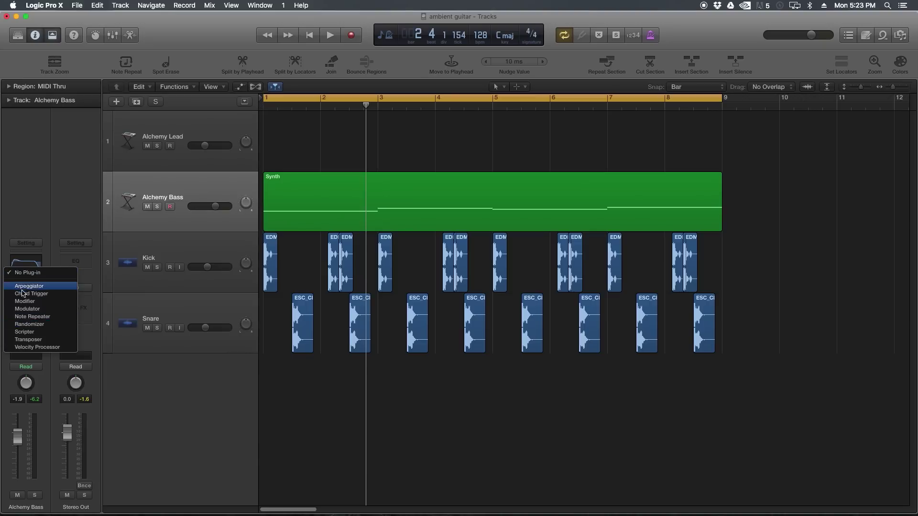
{"action": "left_click", "coordinate": [17, 221]}
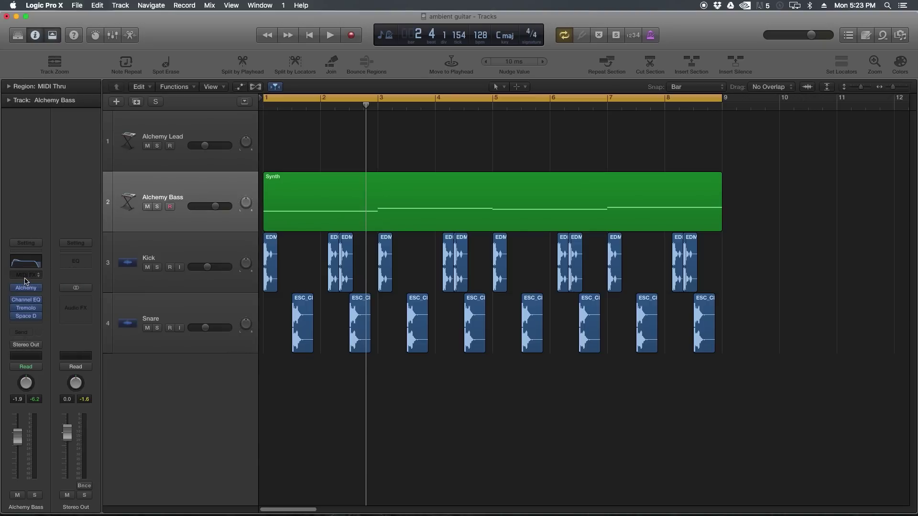
{"action": "left_click", "coordinate": [27, 276]}
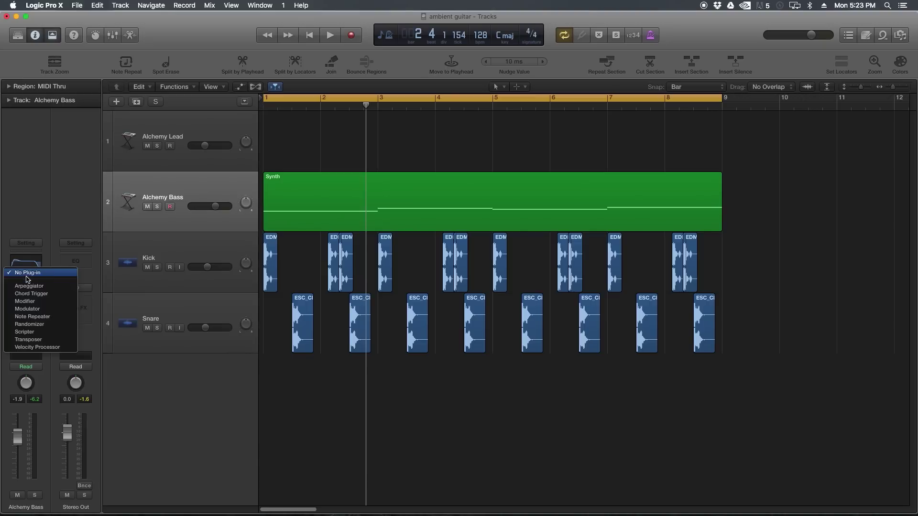
{"action": "left_click", "coordinate": [29, 286]}
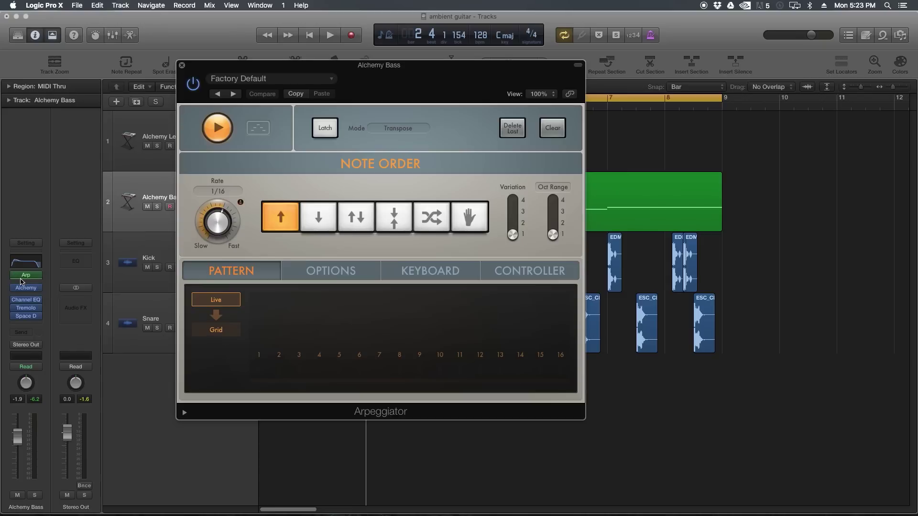
{"action": "left_click", "coordinate": [24, 276]}
{"action": "left_click", "coordinate": [46, 298]}
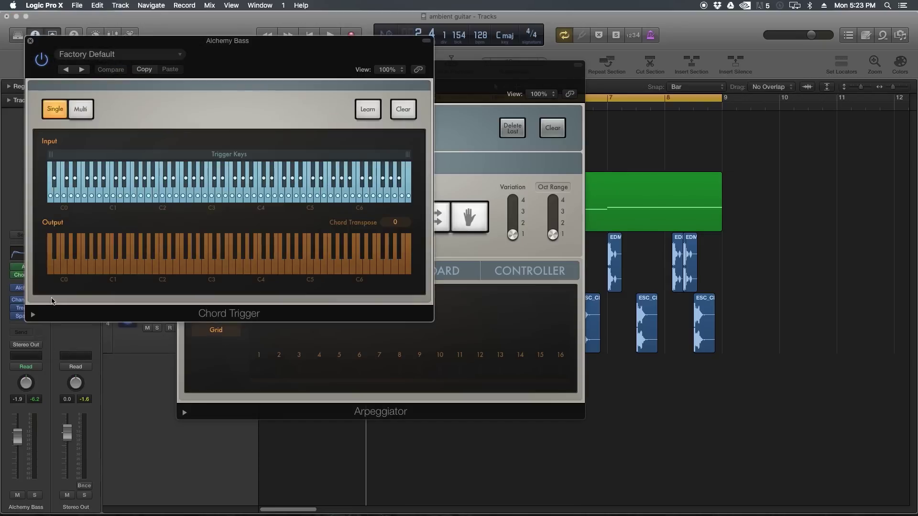
{"action": "left_click", "coordinate": [30, 41]}
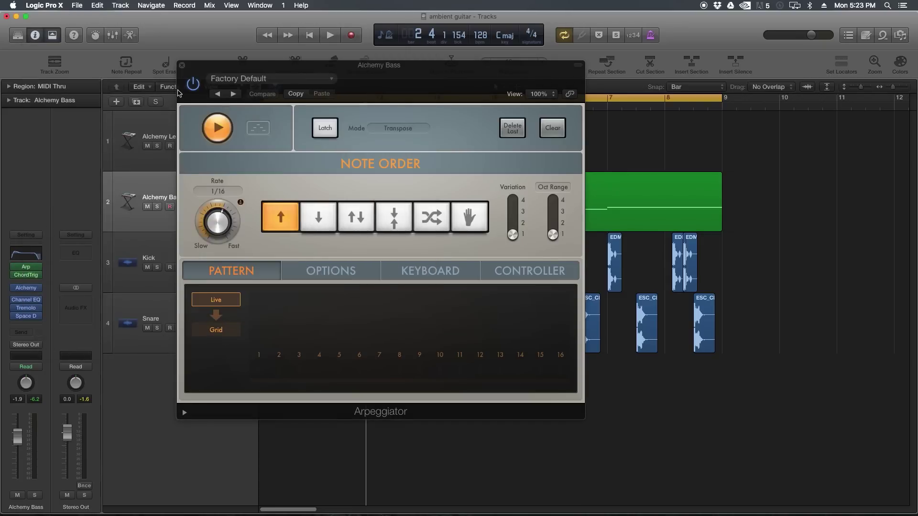
{"action": "left_click", "coordinate": [183, 66]}
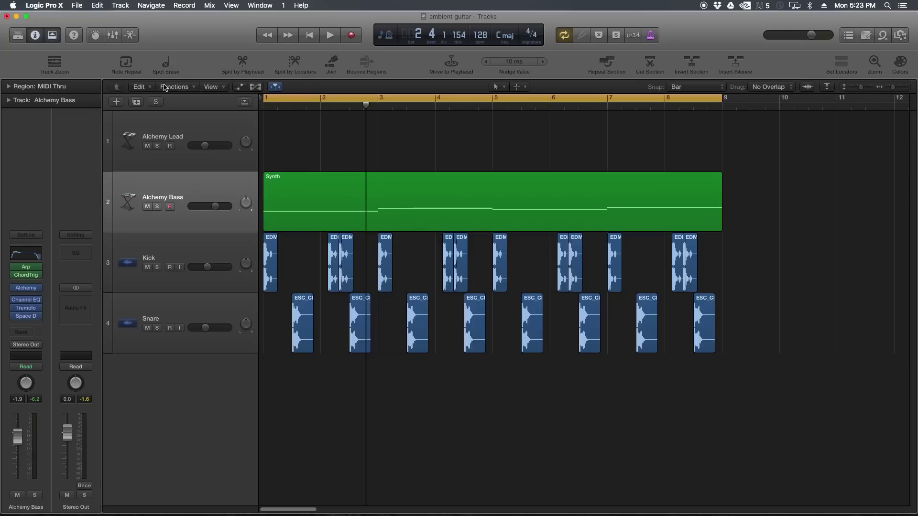
{"action": "left_click", "coordinate": [36, 266]}
{"action": "left_click", "coordinate": [37, 272]}
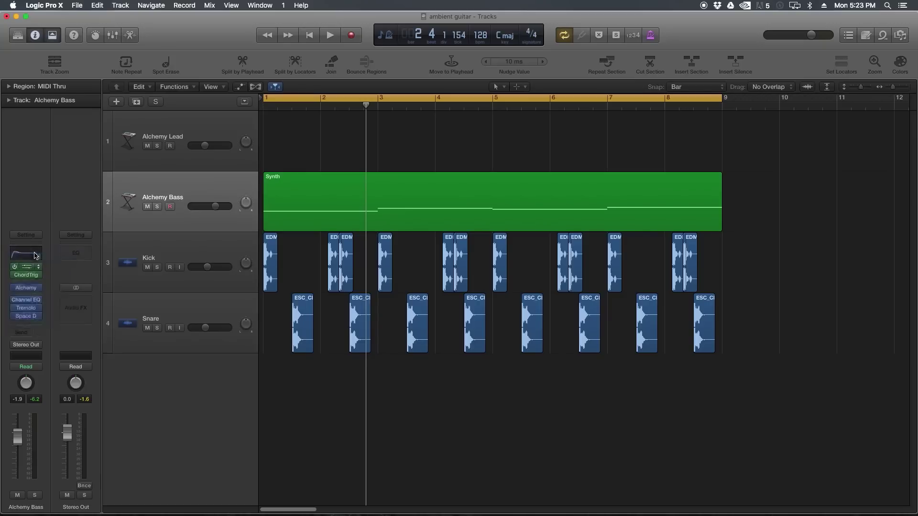
{"action": "left_click", "coordinate": [39, 278]}
{"action": "left_click", "coordinate": [29, 252]}
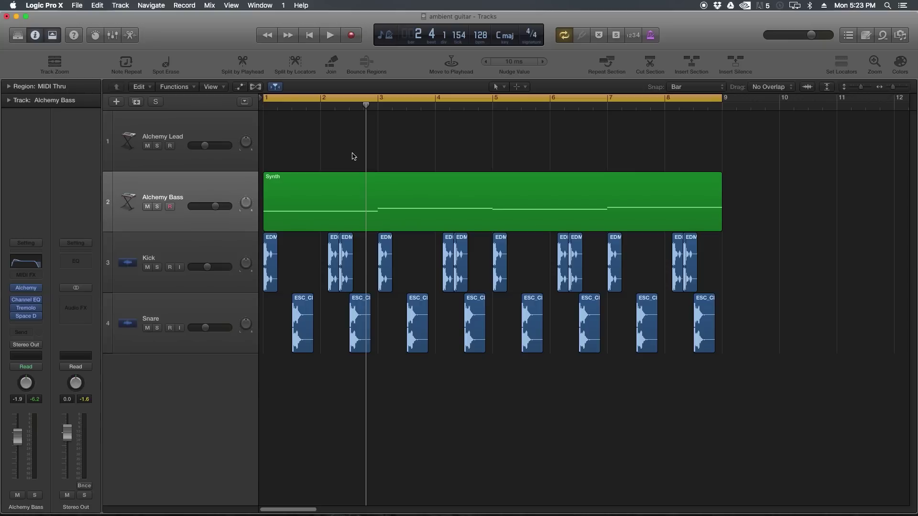
{"action": "left_click", "coordinate": [196, 178]}
{"action": "left_click", "coordinate": [308, 155]}
{"action": "left_click", "coordinate": [306, 190]}
{"action": "double_click", "coordinate": [305, 190]}
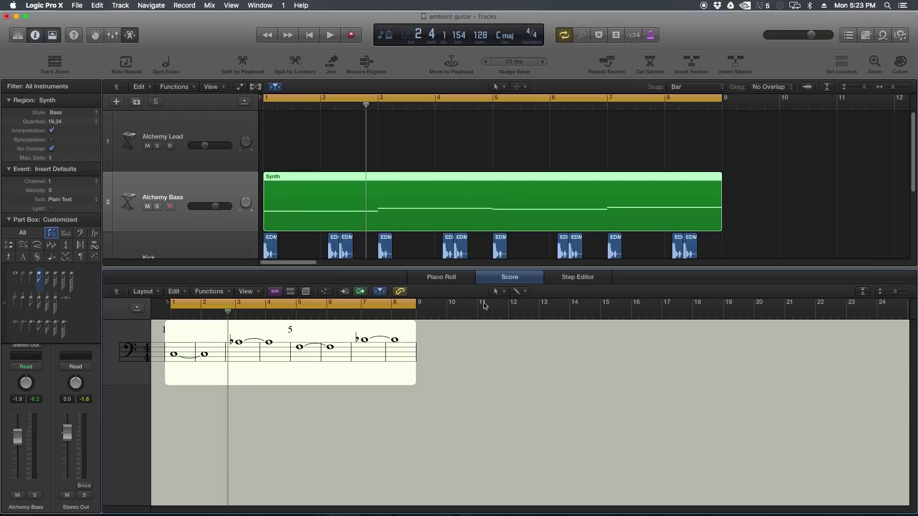
{"action": "left_click", "coordinate": [510, 277]}
{"action": "left_click", "coordinate": [442, 276]}
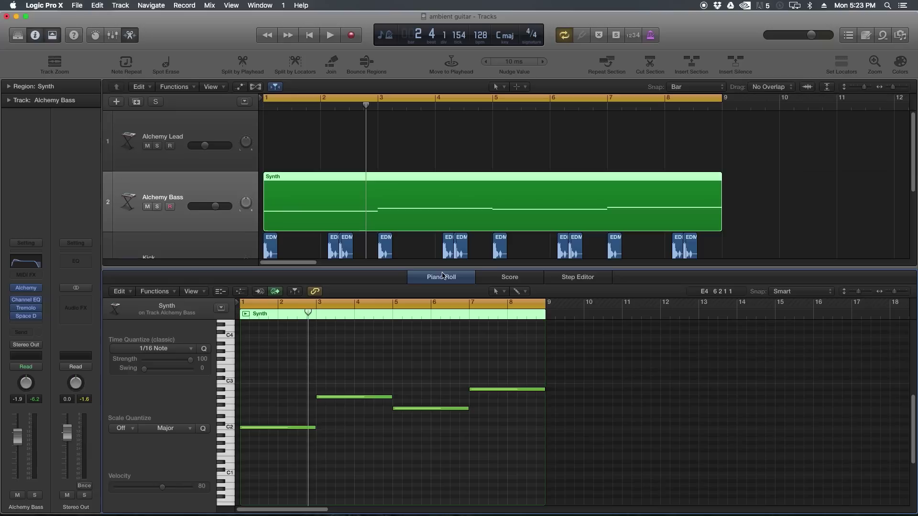
{"action": "key", "text": "e"}
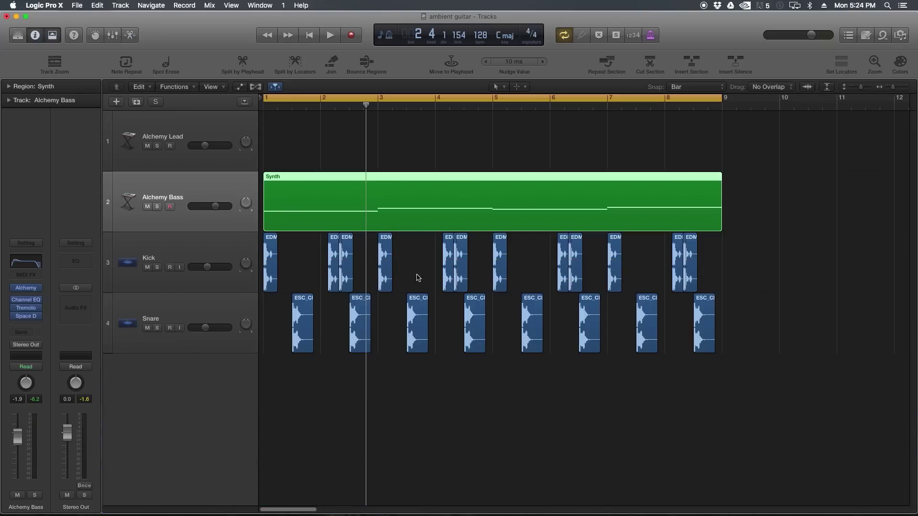
{"action": "left_click", "coordinate": [418, 273]}
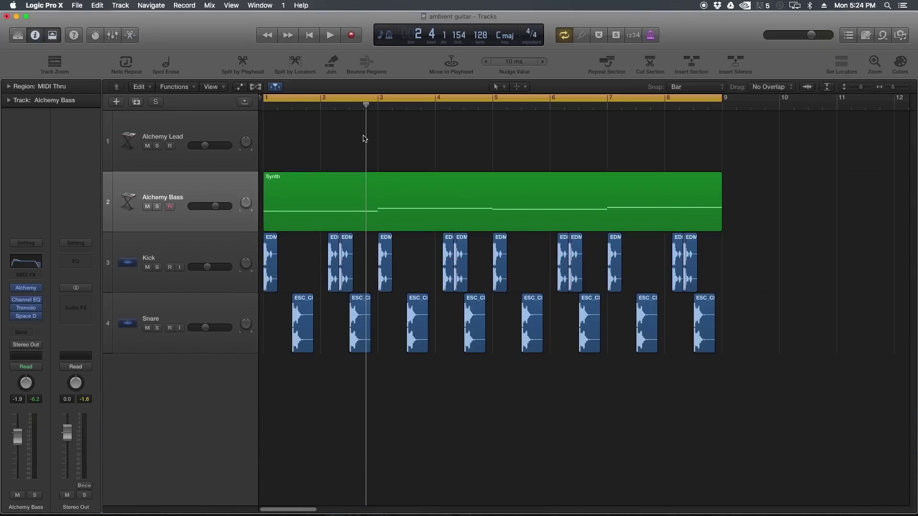
{"action": "key", "text": "space"}
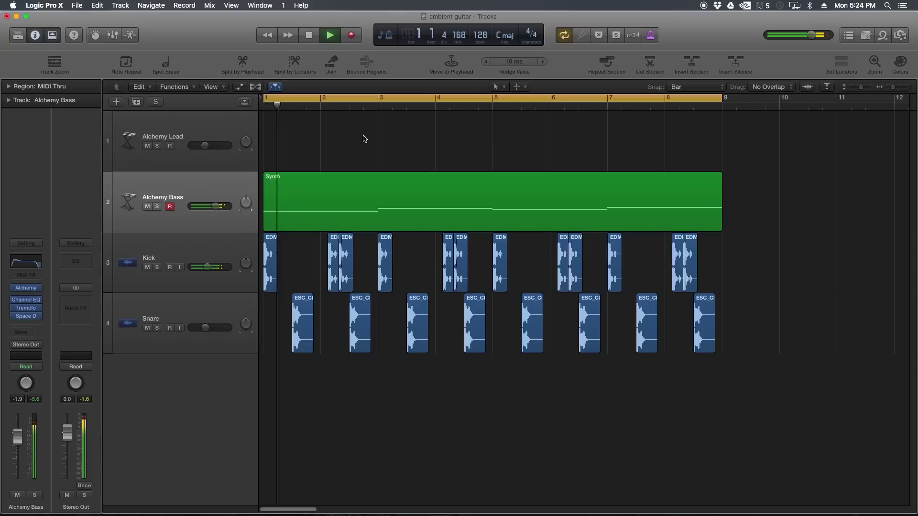
{"action": "left_click", "coordinate": [169, 207]}
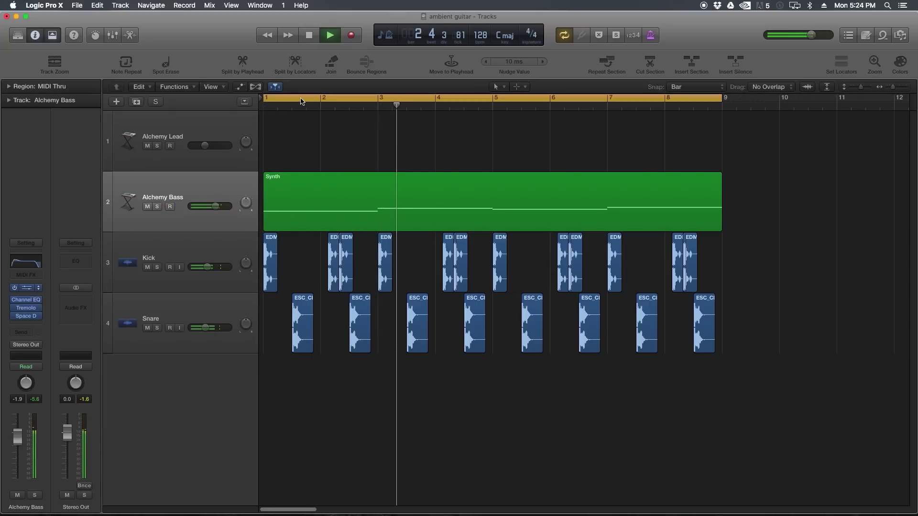
{"action": "key", "text": "v"}
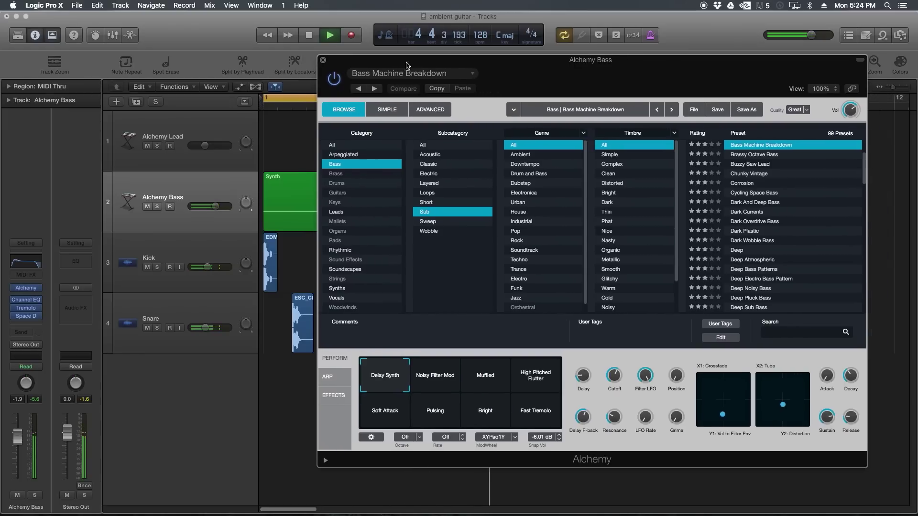
{"action": "left_click_drag", "start_coordinate": [400, 64], "coordinate": [378, 347]}
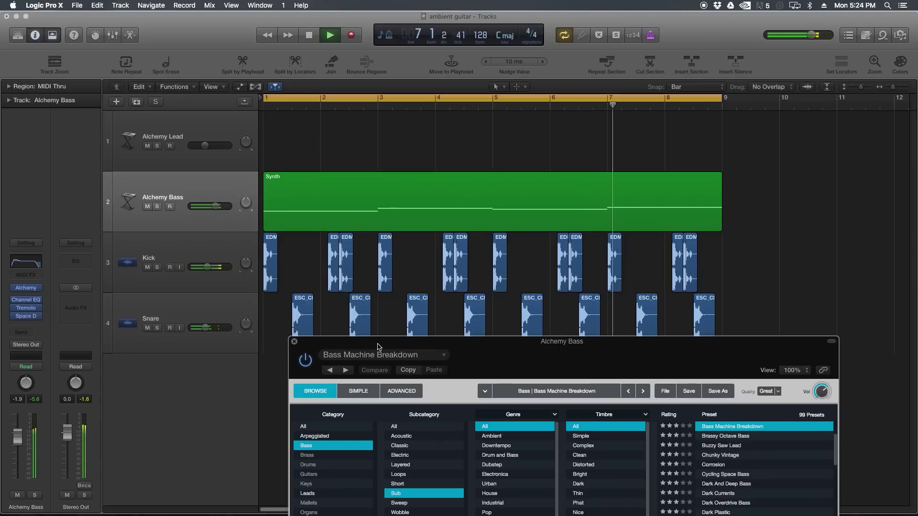
{"action": "key", "text": "space"}
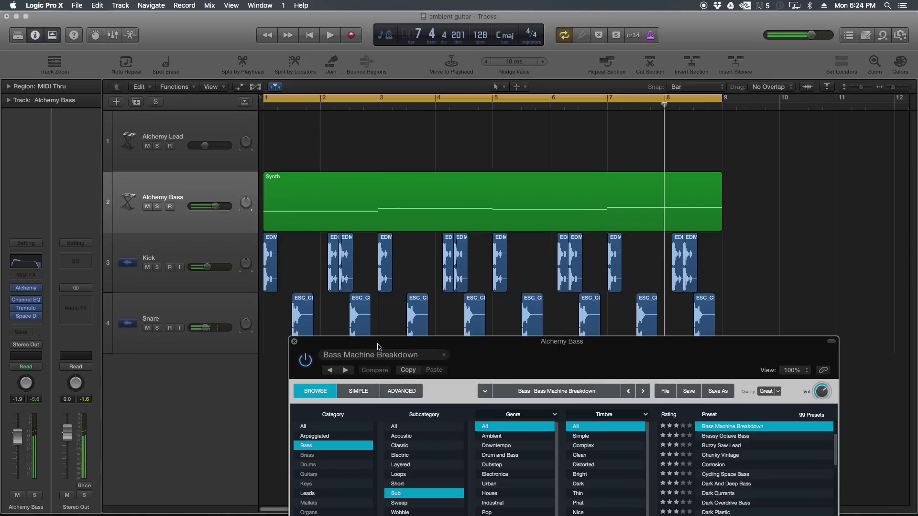
{"action": "left_click_drag", "start_coordinate": [377, 347], "coordinate": [381, 59]}
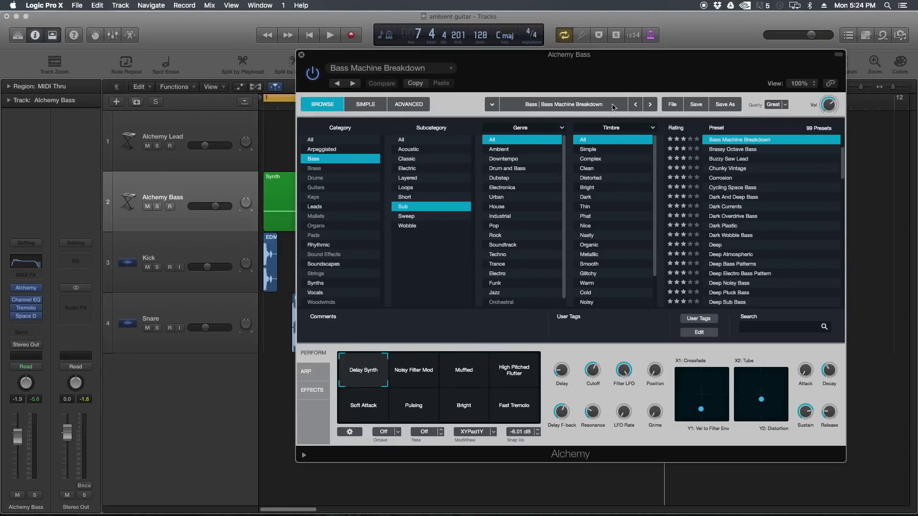
Close the Alchemy Bass synth and bring up its Tremolo plug-in, moved below the track headers.
{"action": "key", "text": "super+w"}
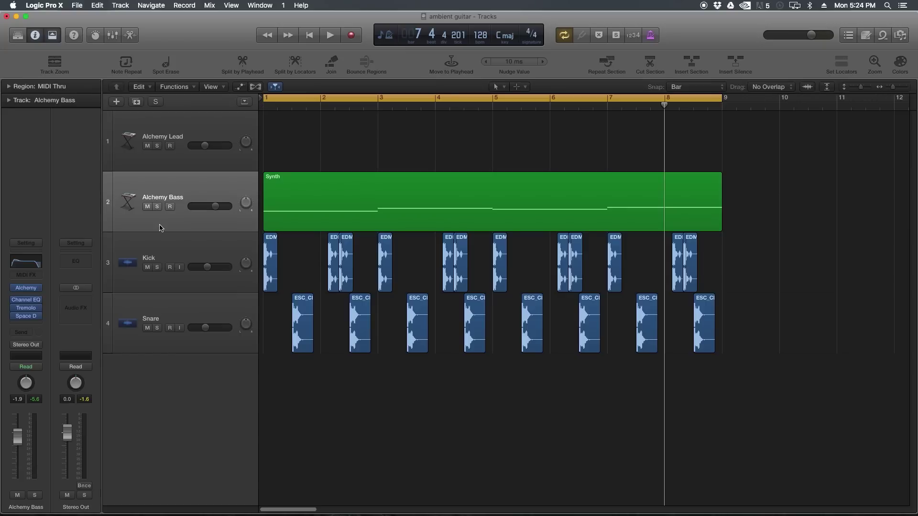
{"action": "left_click", "coordinate": [27, 302]}
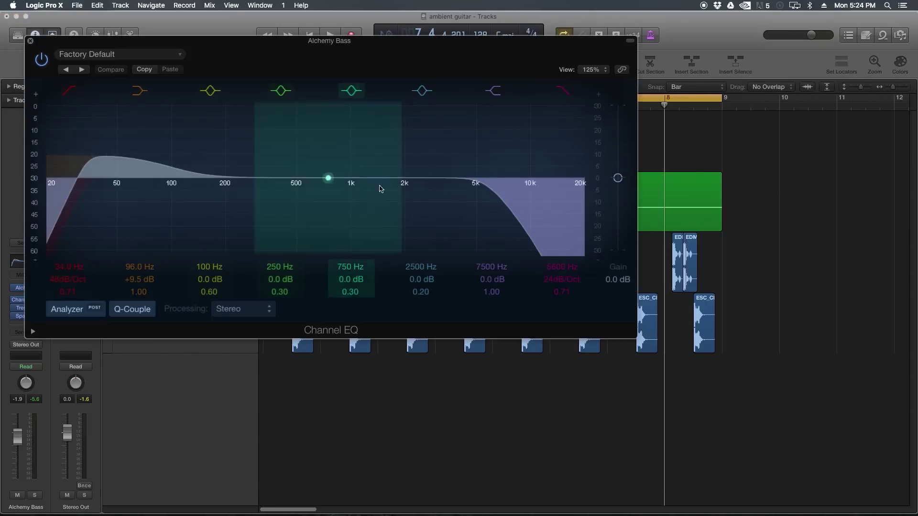
{"action": "left_click", "coordinate": [30, 41]}
{"action": "left_click", "coordinate": [26, 309]}
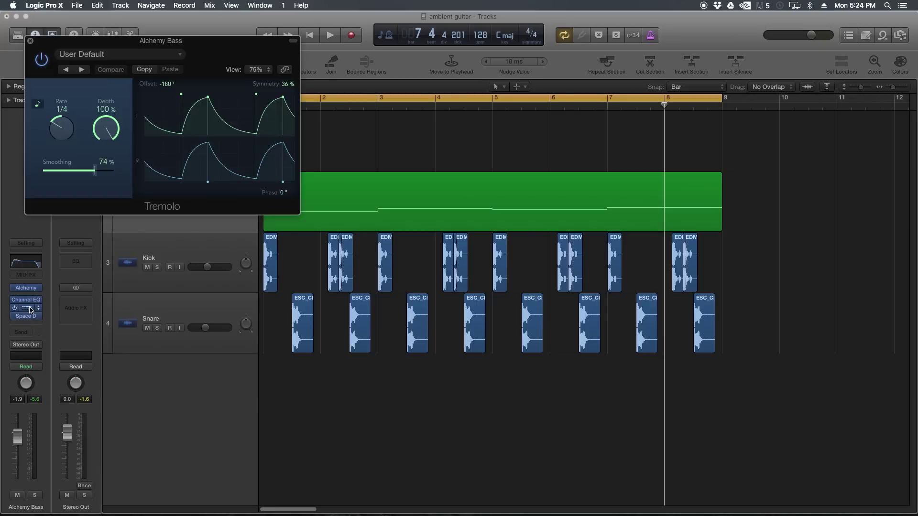
{"action": "left_click_drag", "start_coordinate": [239, 46], "coordinate": [446, 287]}
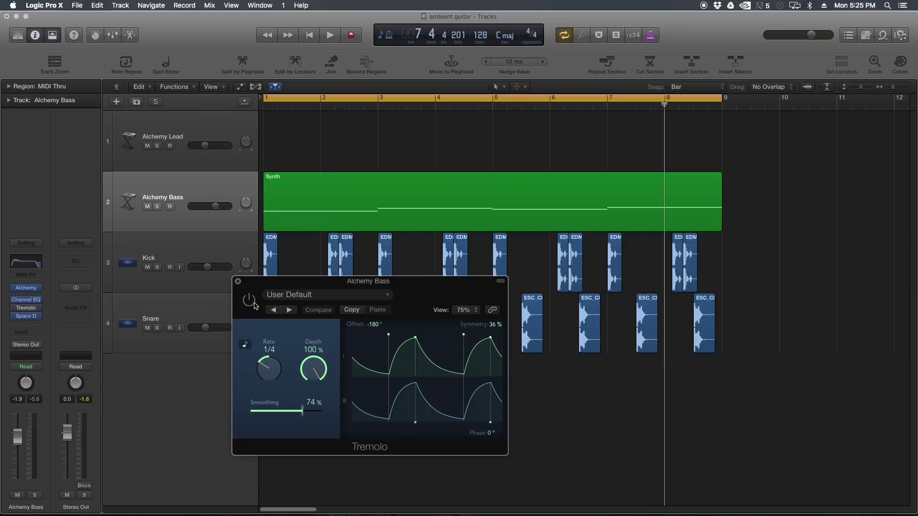
Switch on the Tremolo (1/4, 100% depth, 74% smoothing), comparing playback before and after.
{"action": "key", "text": "space"}
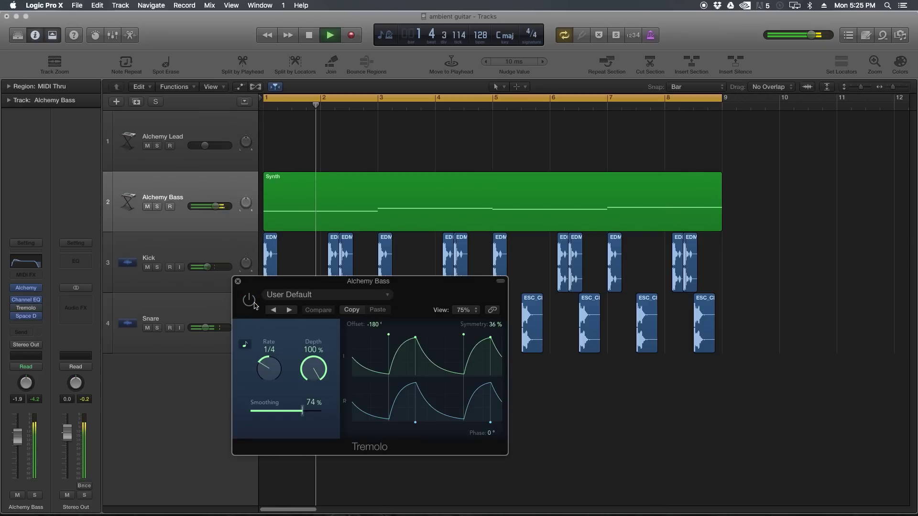
{"action": "key", "text": "space"}
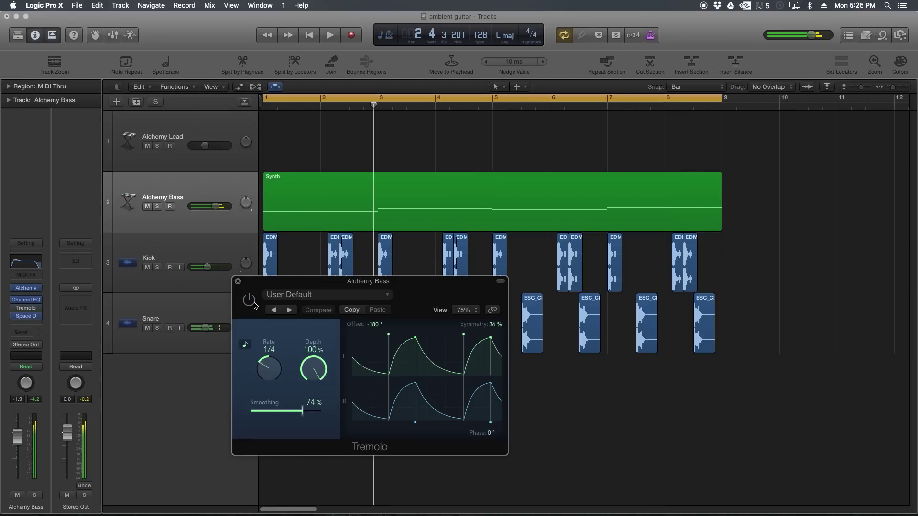
{"action": "left_click", "coordinate": [253, 303]}
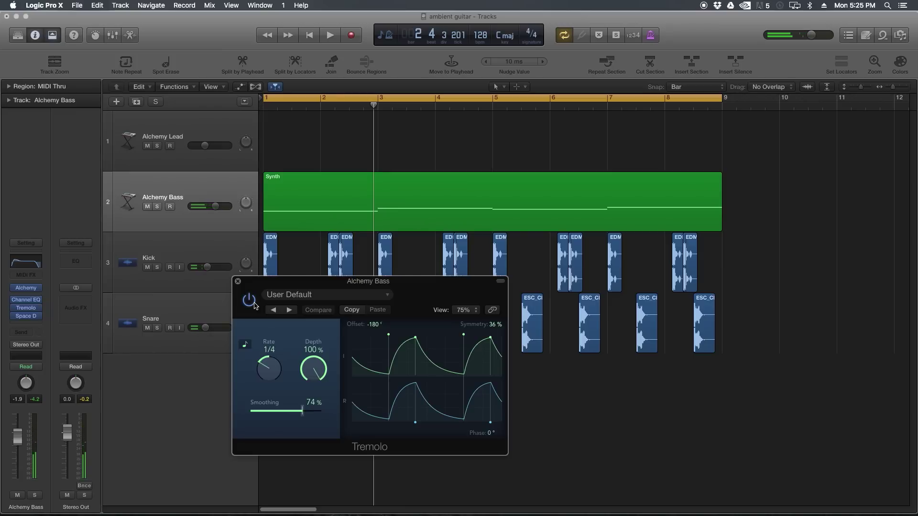
{"action": "key", "text": "space"}
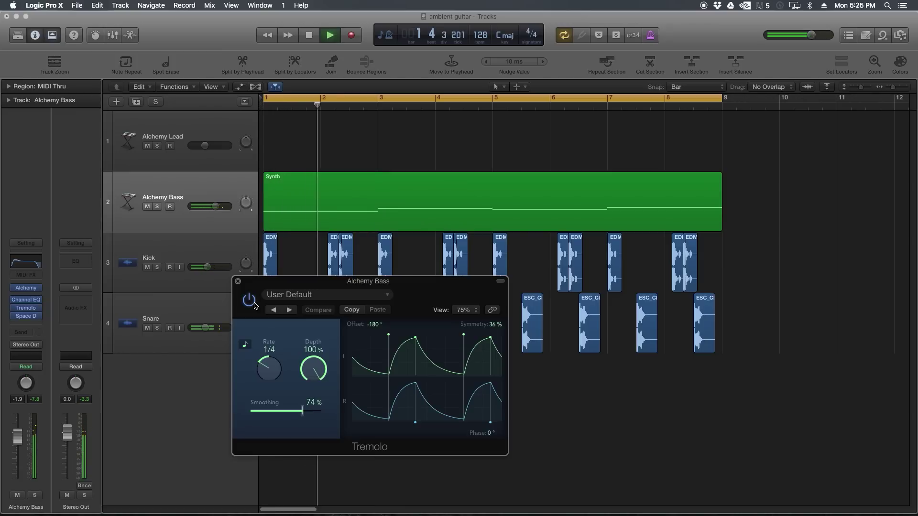
{"action": "key", "text": "space"}
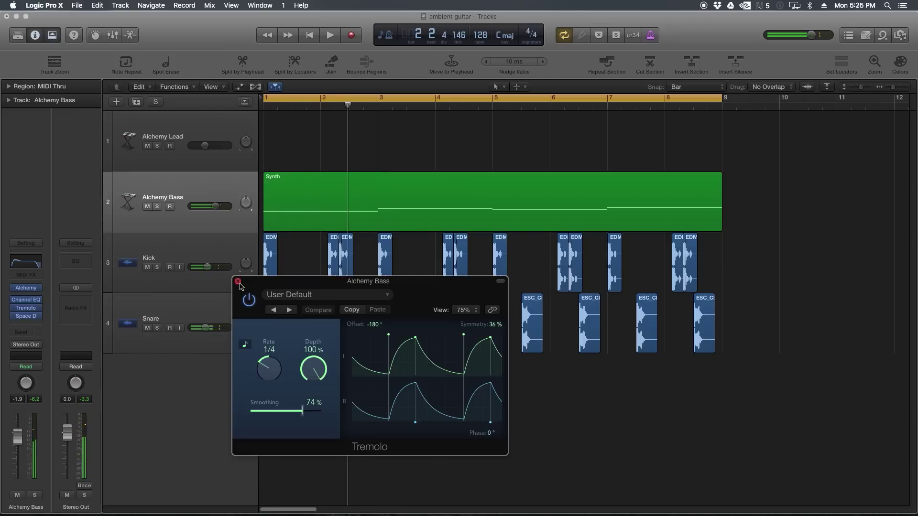
Close Tremolo and check Space Designer's Plate Reverbs, keeping the 05.1s Shimmering Plate preset.
{"action": "left_click", "coordinate": [237, 282]}
{"action": "left_click", "coordinate": [27, 317]}
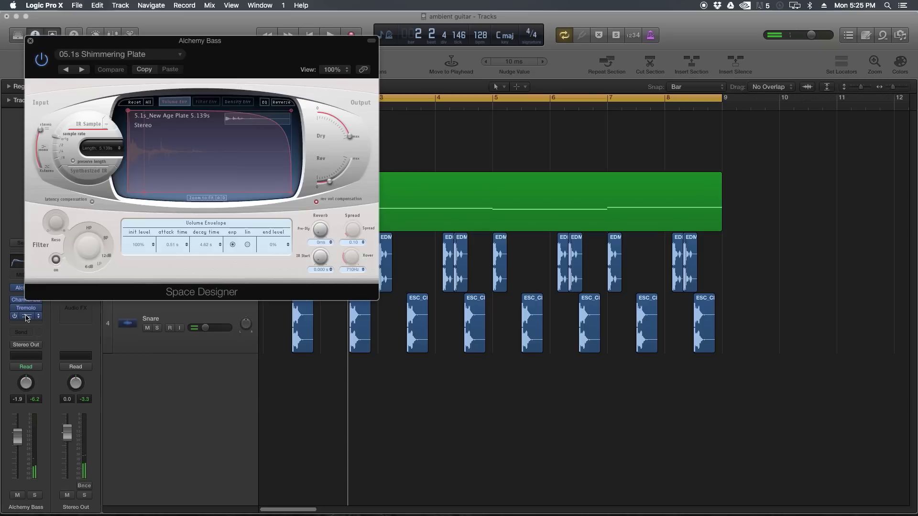
{"action": "left_click", "coordinate": [96, 57]}
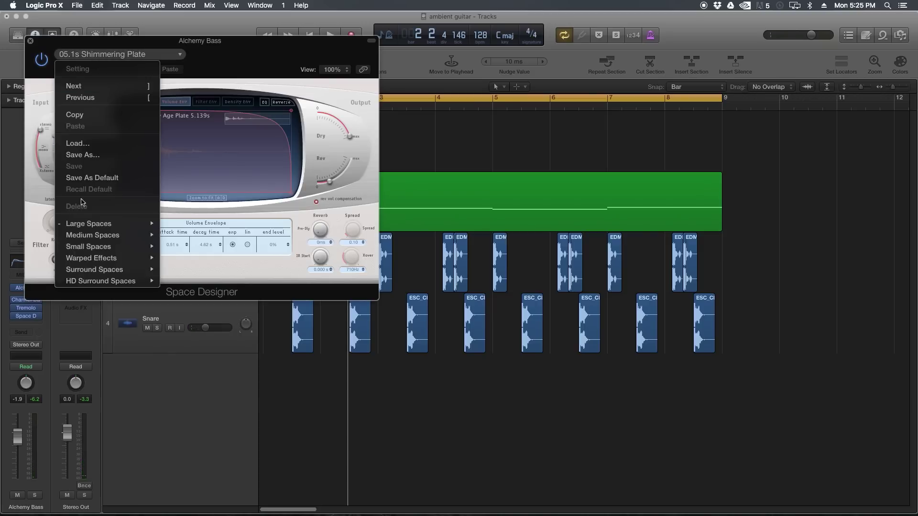
{"action": "mouse_move", "coordinate": [110, 223]}
{"action": "mouse_move", "coordinate": [239, 248]}
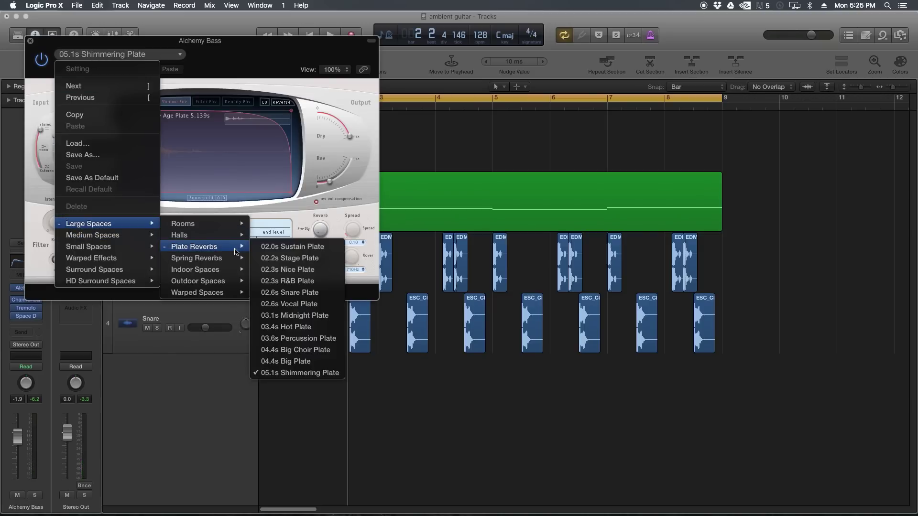
{"action": "left_click", "coordinate": [244, 52]}
{"action": "left_click", "coordinate": [31, 40]}
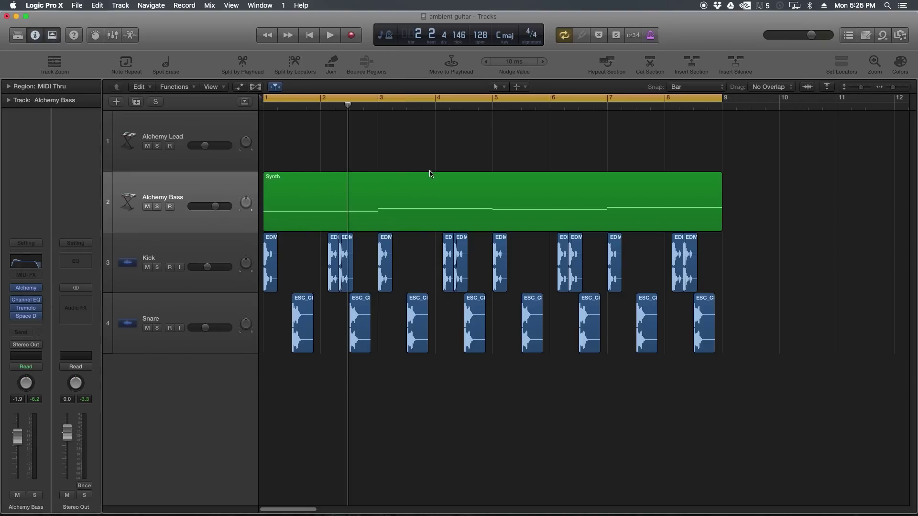
{"action": "left_click", "coordinate": [420, 182]}
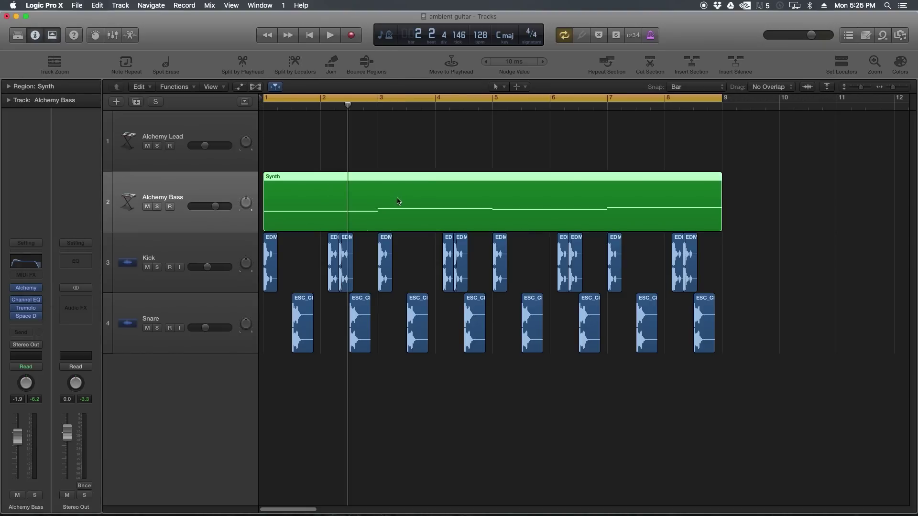
Copy the Synth region from Alchemy Bass onto the Alchemy Lead track.
{"action": "left_click_drag", "start_coordinate": [396, 200], "coordinate": [393, 172]}
{"action": "left_click", "coordinate": [779, 171]}
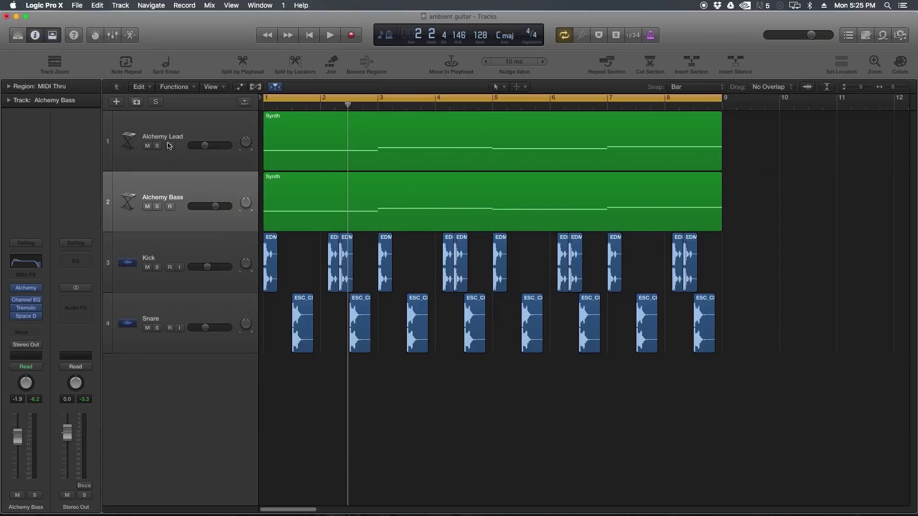
{"action": "left_click", "coordinate": [169, 145]}
In Alchemy Lead's advanced synth editor, raise Voices Num from 1 to 32.
{"action": "mouse_move", "coordinate": [27, 311]}
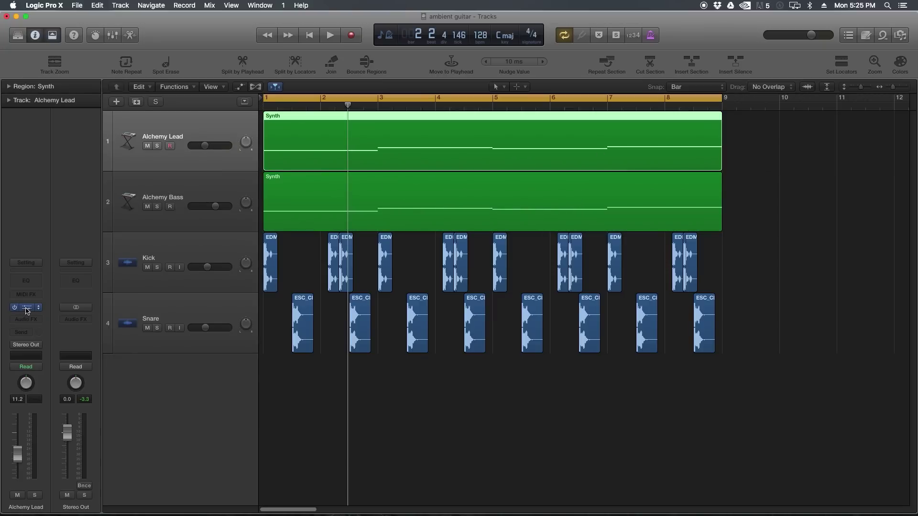
{"action": "key", "text": "v"}
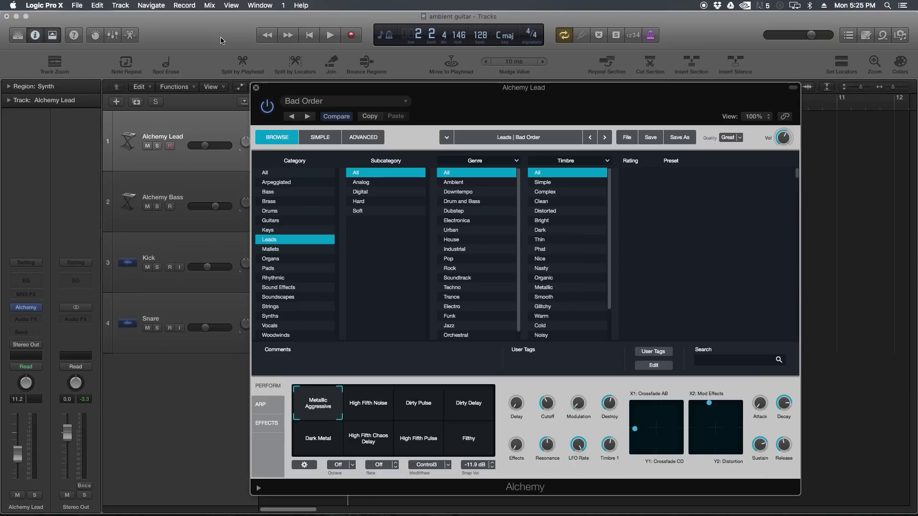
{"action": "left_click_drag", "start_coordinate": [367, 86], "coordinate": [362, 65]}
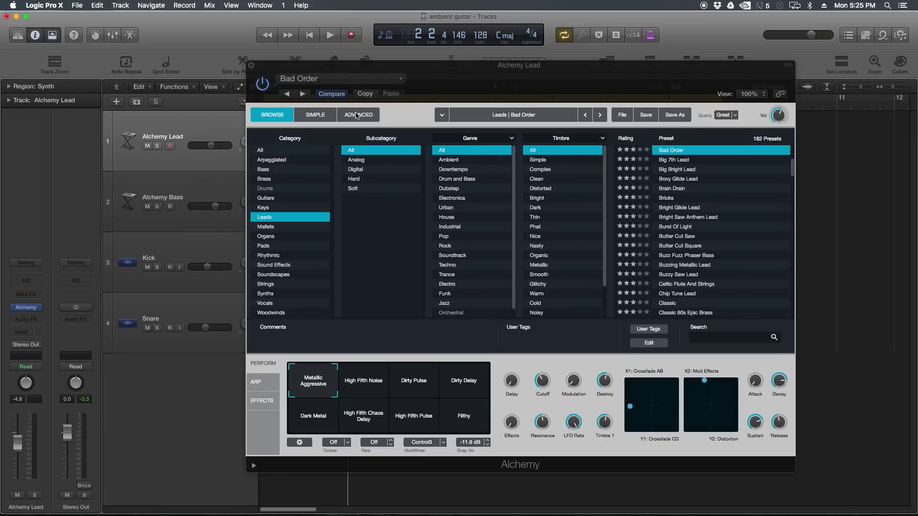
{"action": "left_click", "coordinate": [356, 115]}
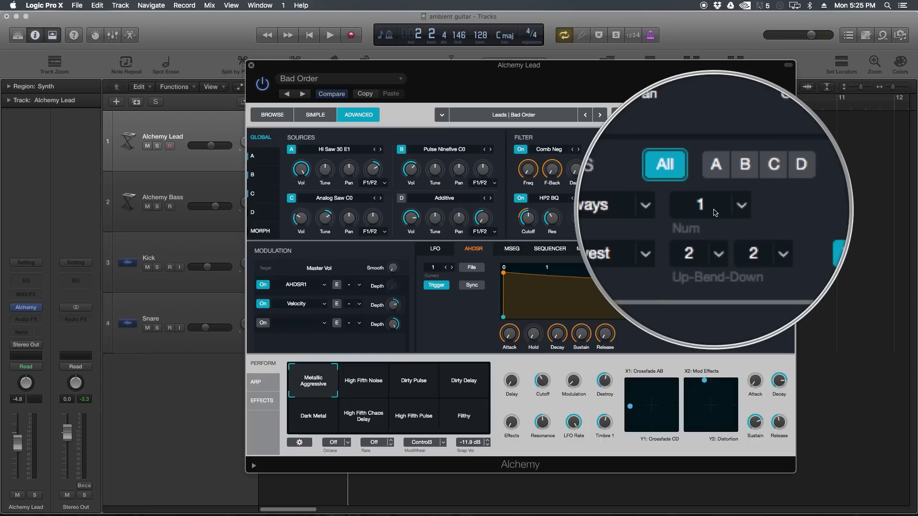
{"action": "left_click", "coordinate": [714, 211]}
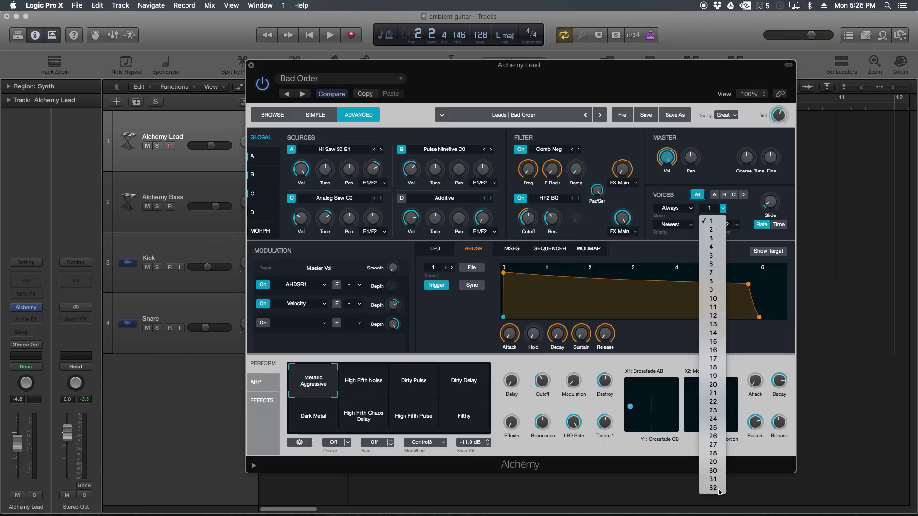
{"action": "left_click", "coordinate": [713, 488]}
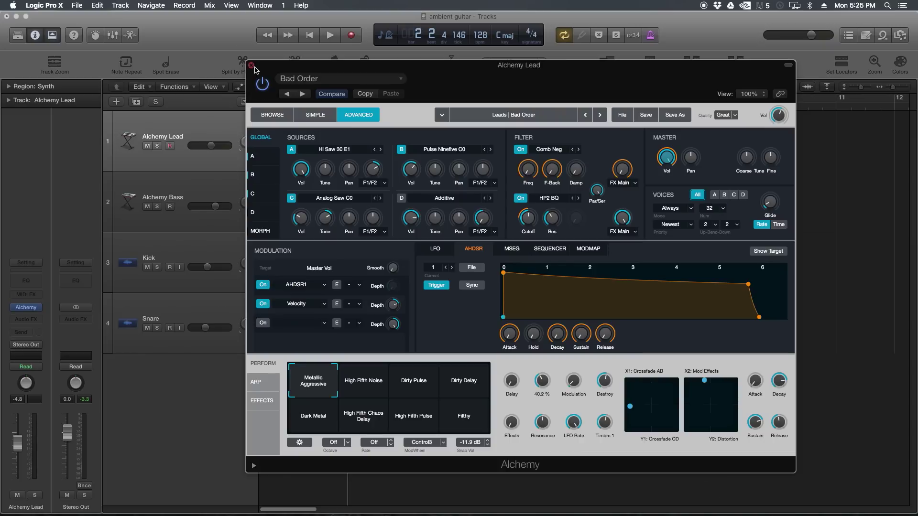
Solo Alchemy Lead and lower its fader from -4.8 to -5.9 dB while listening.
{"action": "left_click", "coordinate": [251, 66]}
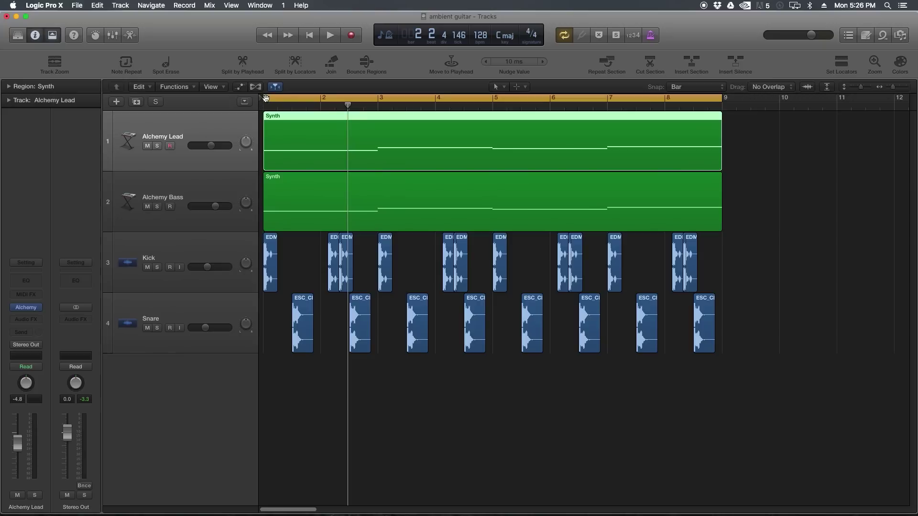
{"action": "left_click", "coordinate": [158, 146]}
{"action": "key", "text": "space"}
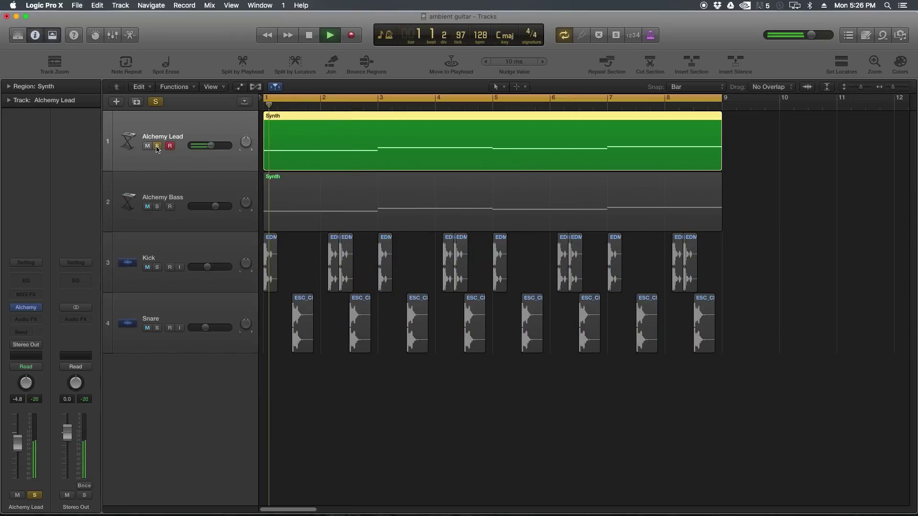
{"action": "left_click_drag", "start_coordinate": [21, 446], "coordinate": [19, 451]}
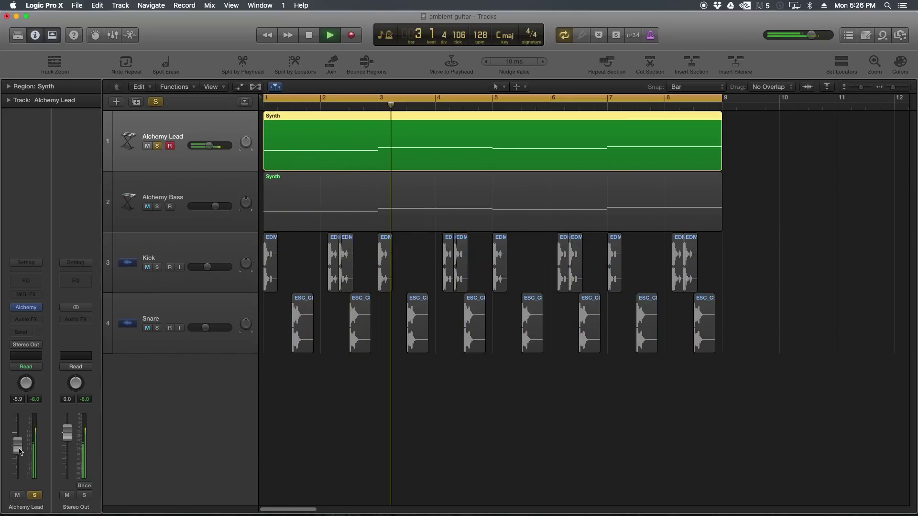
{"action": "mouse_move", "coordinate": [30, 311]}
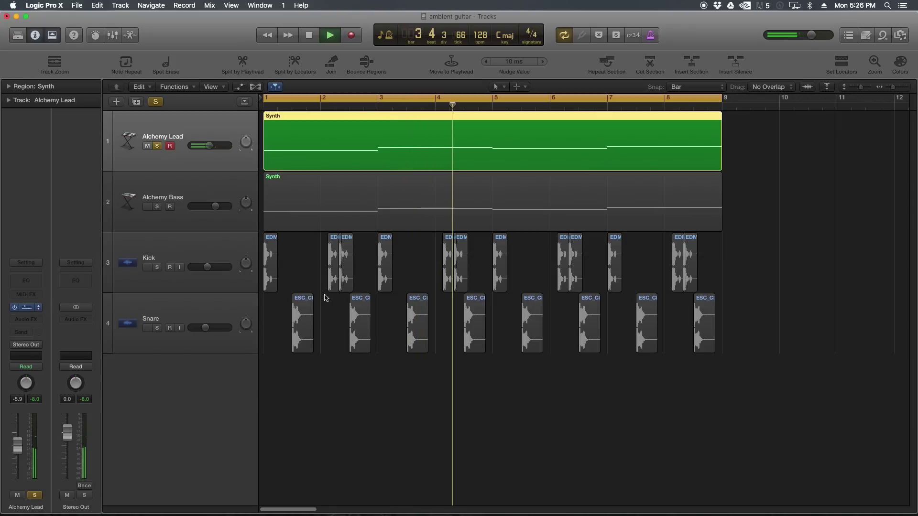
{"action": "key", "text": "v"}
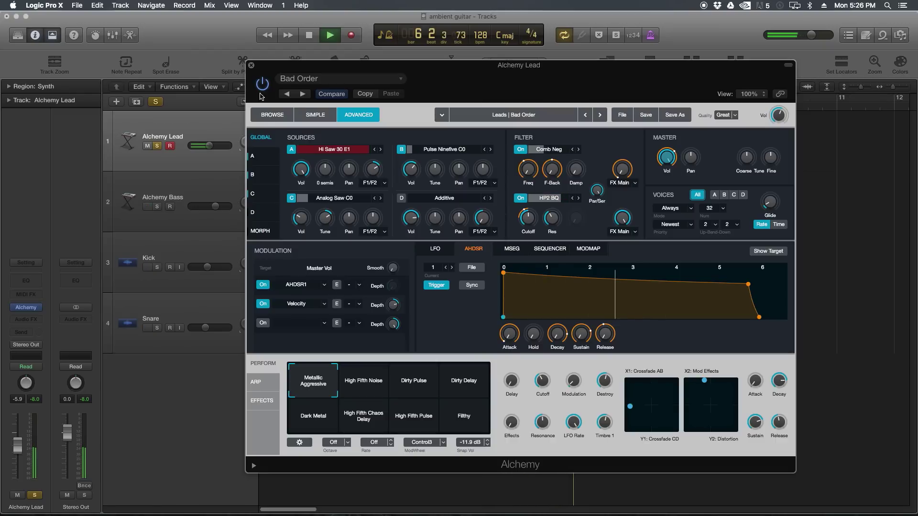
{"action": "left_click", "coordinate": [251, 66]}
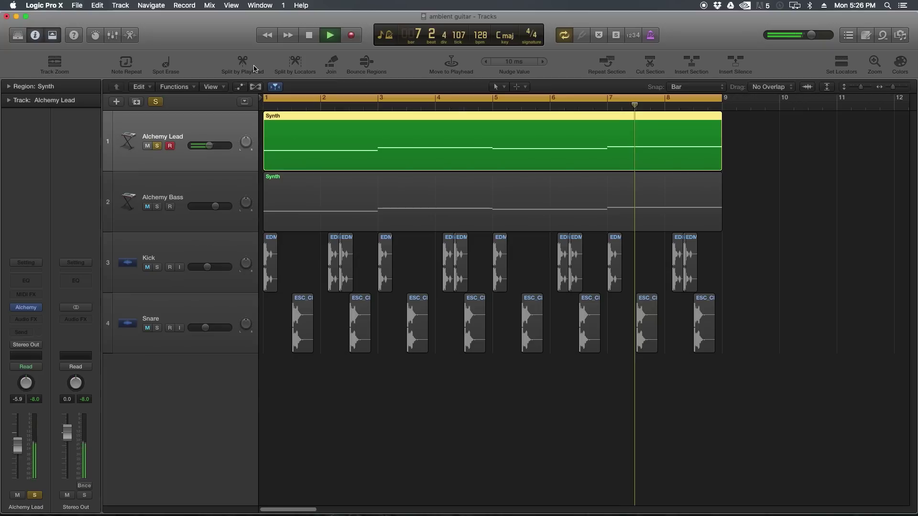
{"action": "key", "text": "space"}
Open Alchemy Lead's Synth region in the Piano Roll.
{"action": "left_click", "coordinate": [820, 144]}
{"action": "left_click", "coordinate": [614, 146]}
{"action": "double_click", "coordinate": [614, 146]}
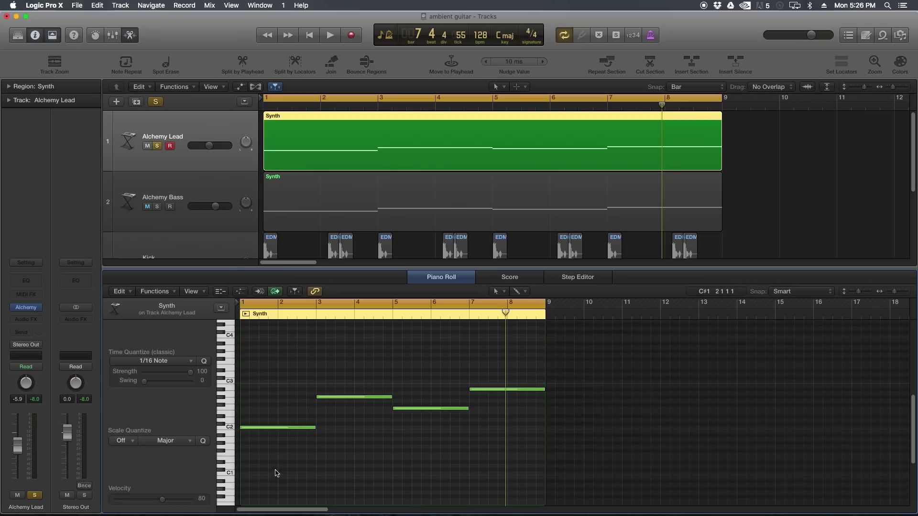
Transpose all four notes up one octave, from around C2 to C3, and play it back.
{"action": "left_click_drag", "start_coordinate": [274, 354], "coordinate": [467, 457]}
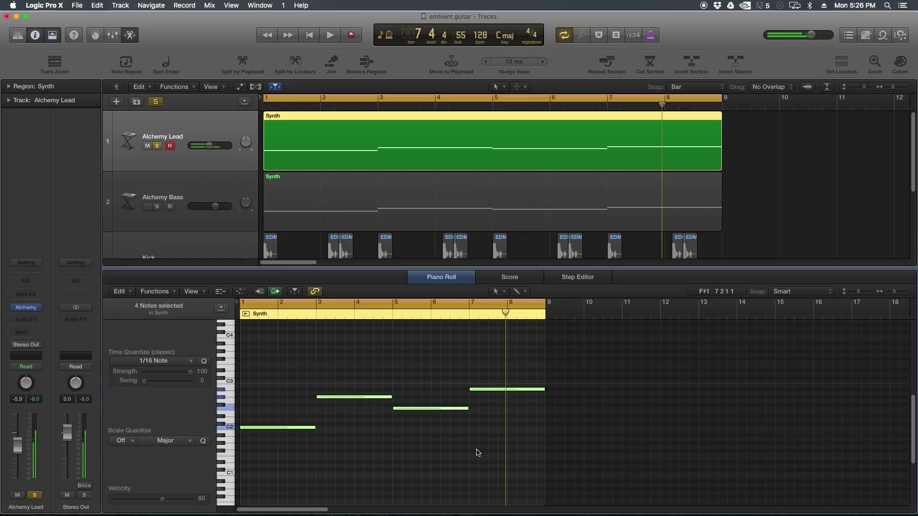
{"action": "left_click", "coordinate": [276, 292]}
{"action": "left_click_drag", "start_coordinate": [272, 343], "coordinate": [527, 463]}
{"action": "key", "text": "alt+shift+Up"}
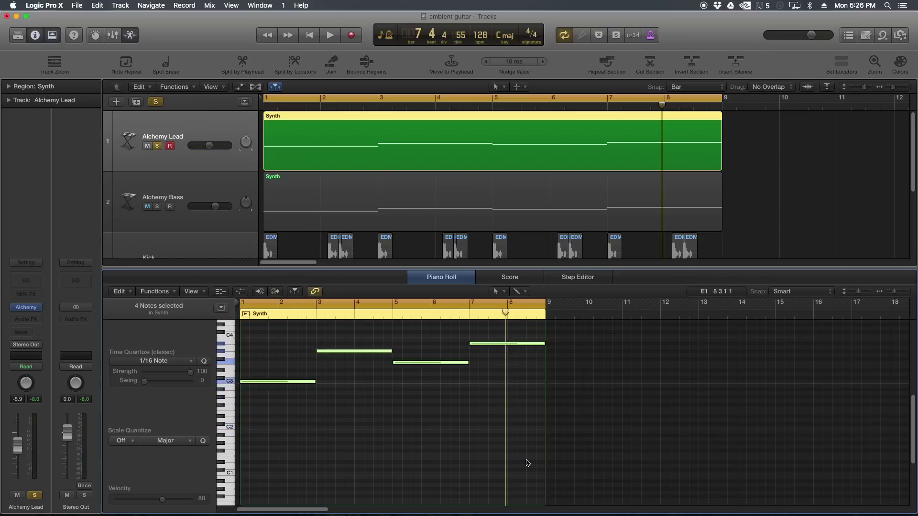
{"action": "left_click", "coordinate": [508, 460]}
{"action": "key", "text": "space"}
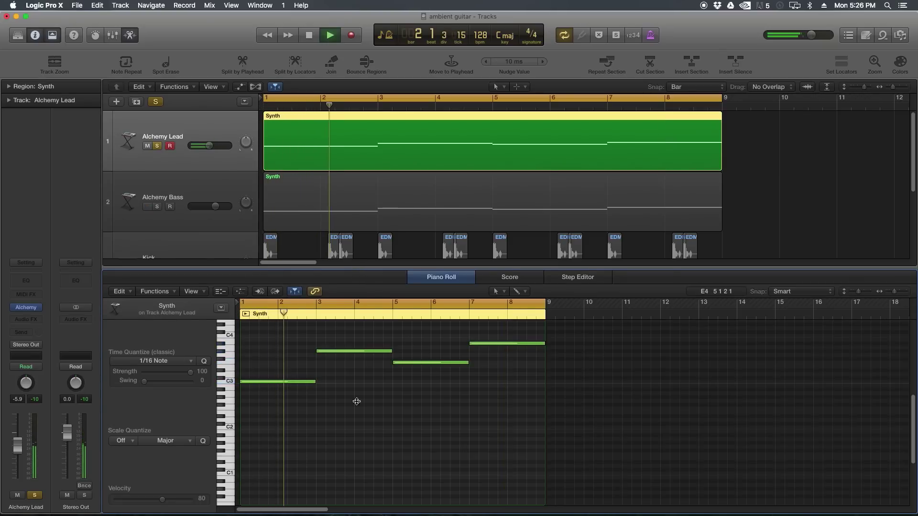
Hide the note editor and insert a stereo Channel EQ on Alchemy Lead.
{"action": "key", "text": "e"}
{"action": "left_click", "coordinate": [407, 428]}
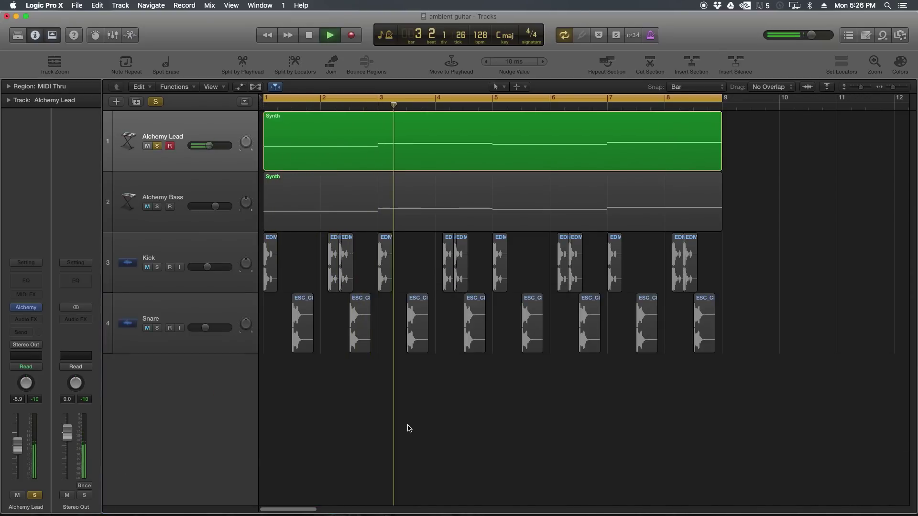
{"action": "key", "text": "space"}
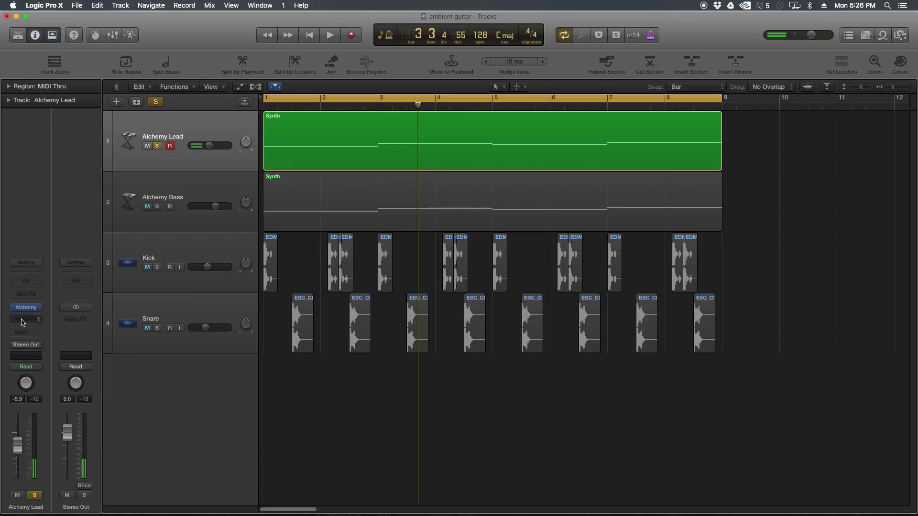
{"action": "left_click", "coordinate": [23, 320]}
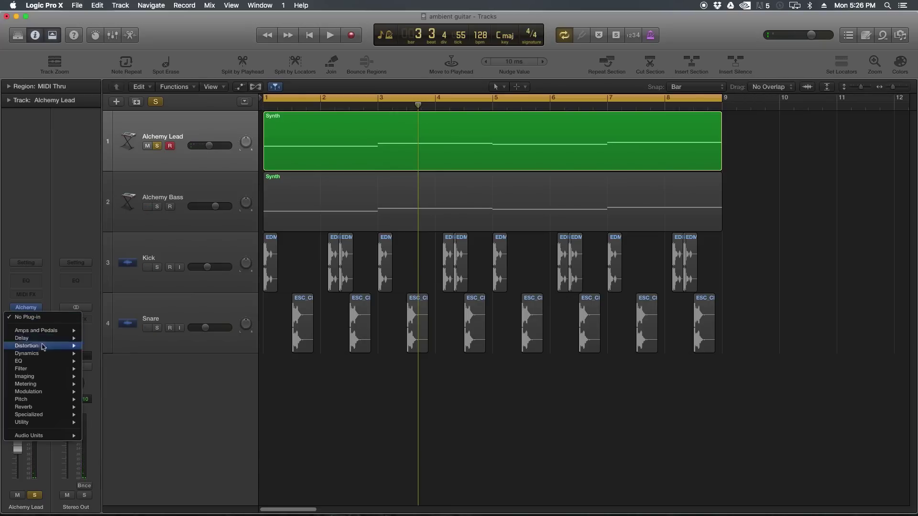
{"action": "mouse_move", "coordinate": [41, 362]}
{"action": "mouse_move", "coordinate": [107, 364]}
{"action": "left_click", "coordinate": [175, 362]}
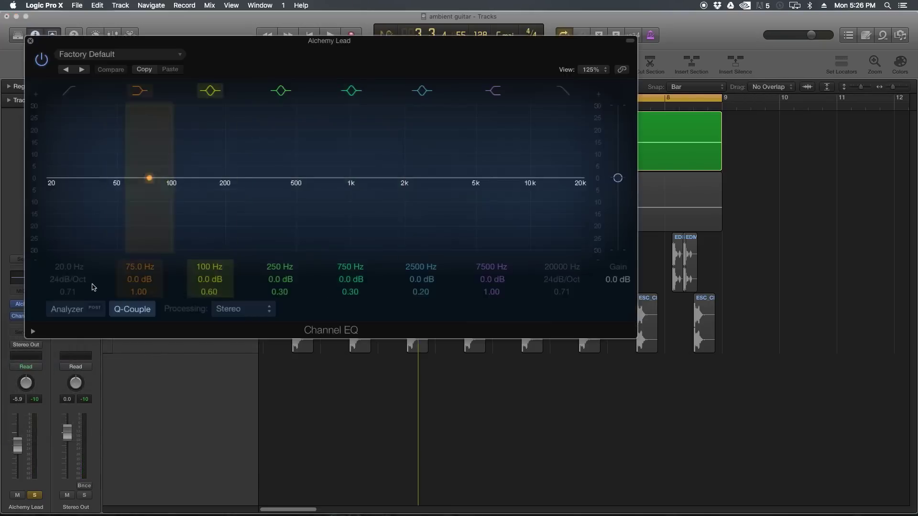
With the Analyzer on, set the EQ high cut to 6000 Hz and low cut to 220 Hz.
{"action": "left_click", "coordinate": [66, 309]}
{"action": "key", "text": "space"}
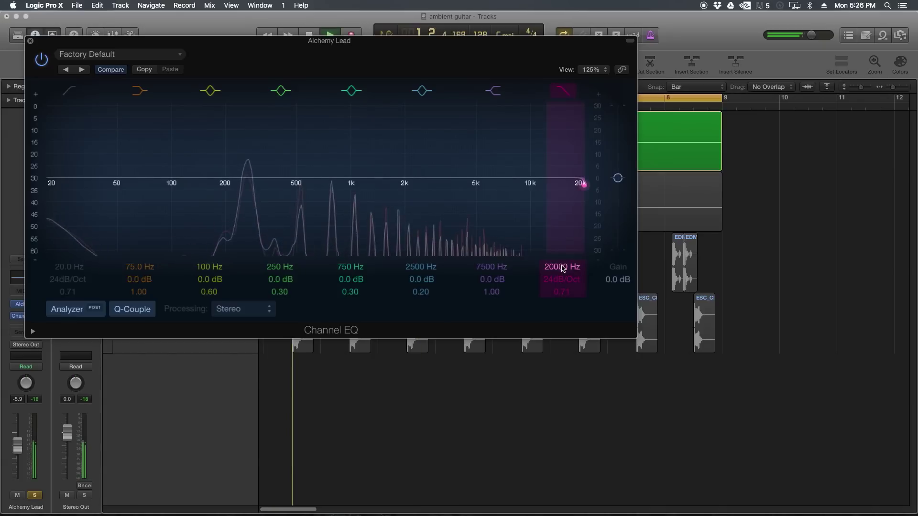
{"action": "left_click_drag", "start_coordinate": [571, 103], "coordinate": [490, 104]}
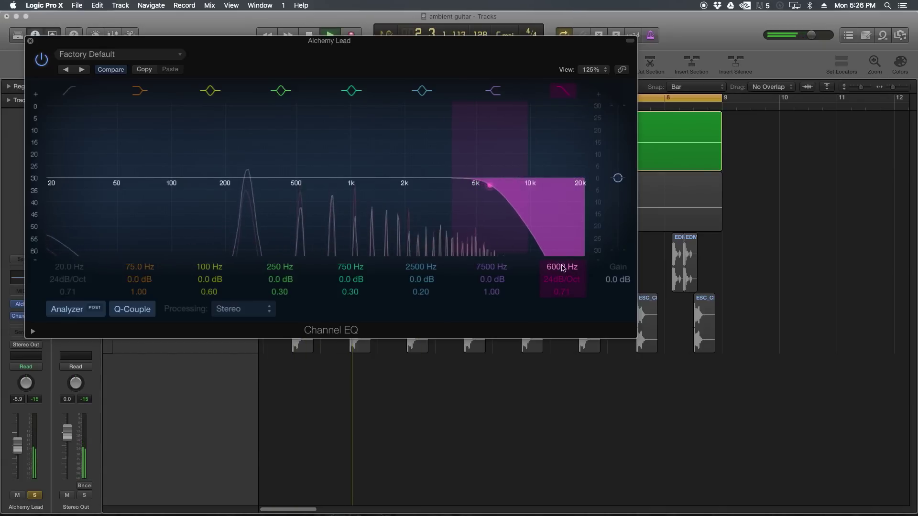
{"action": "left_click", "coordinate": [66, 96]}
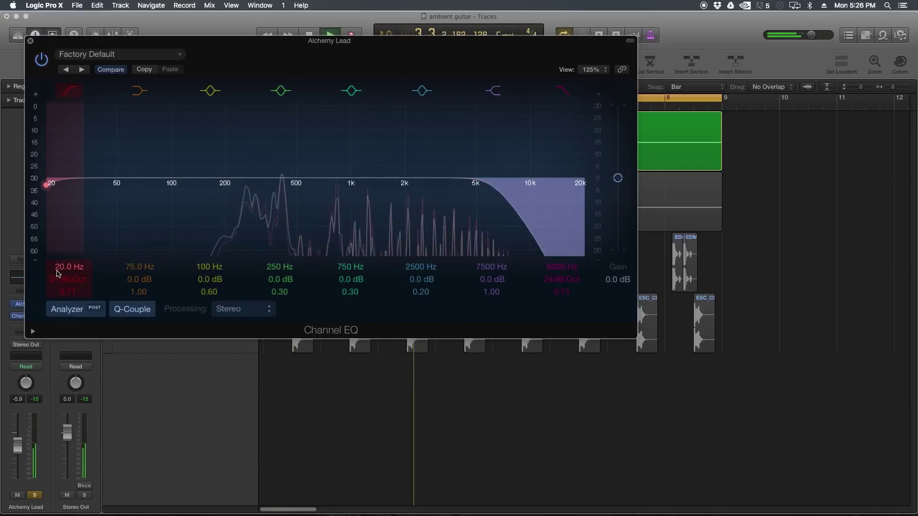
{"action": "left_click_drag", "start_coordinate": [66, 101], "coordinate": [189, 105]}
{"action": "left_click_drag", "start_coordinate": [59, 271], "coordinate": [60, 253]}
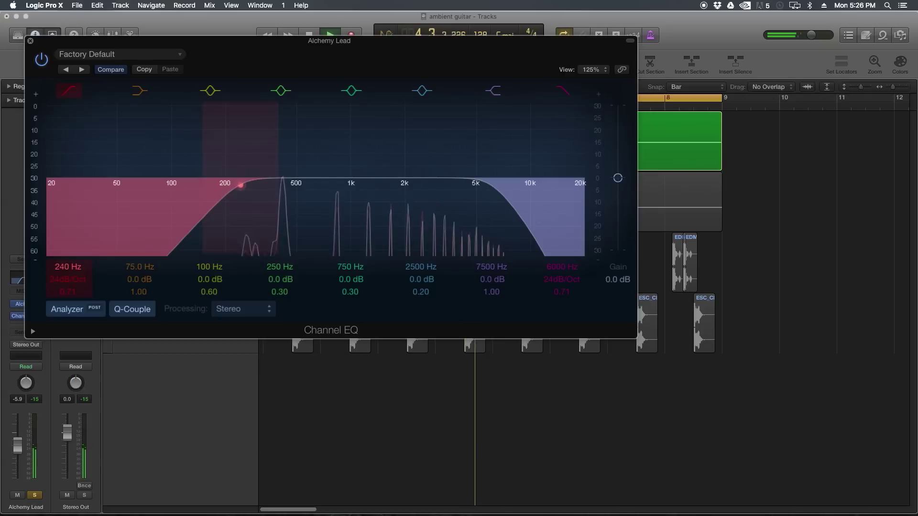
{"action": "key", "text": "space"}
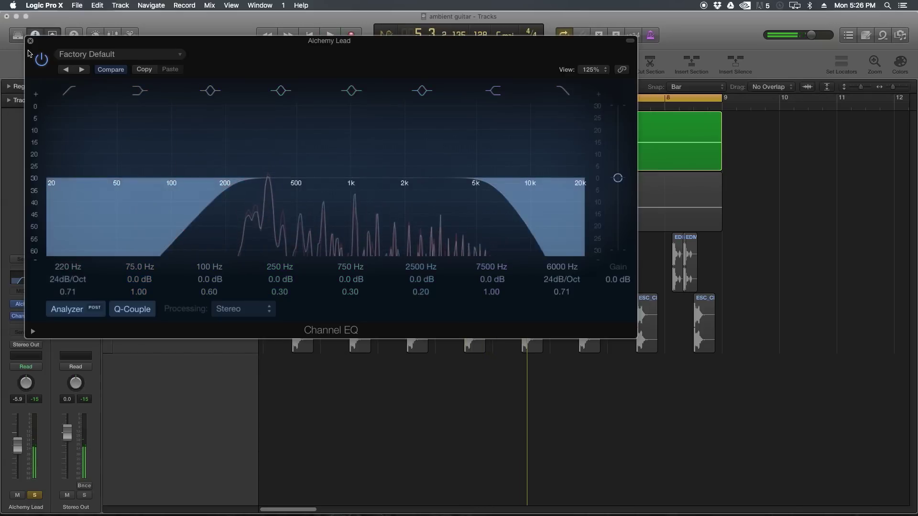
{"action": "key", "text": "super+w"}
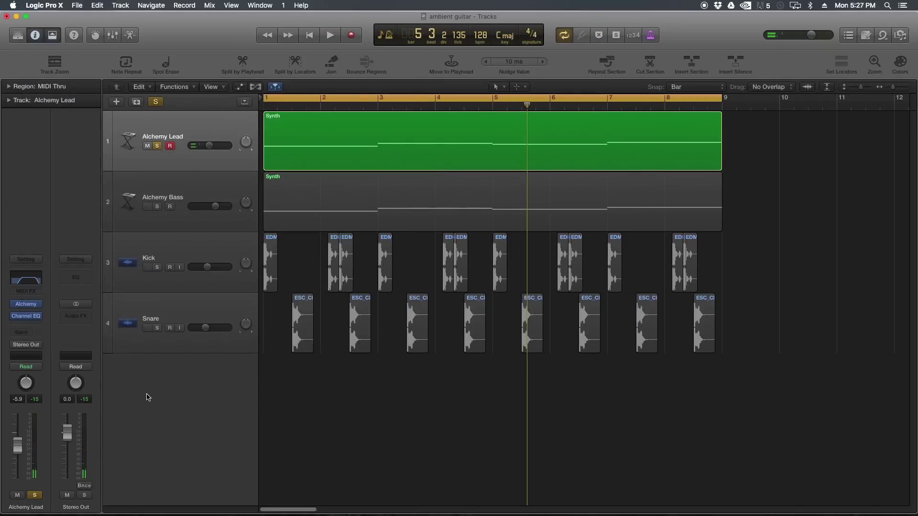
Insert an Arpeggiator MIDI effect on Alchemy Lead and listen to the arpeggio.
{"action": "left_click", "coordinate": [35, 291]}
{"action": "left_click", "coordinate": [30, 303]}
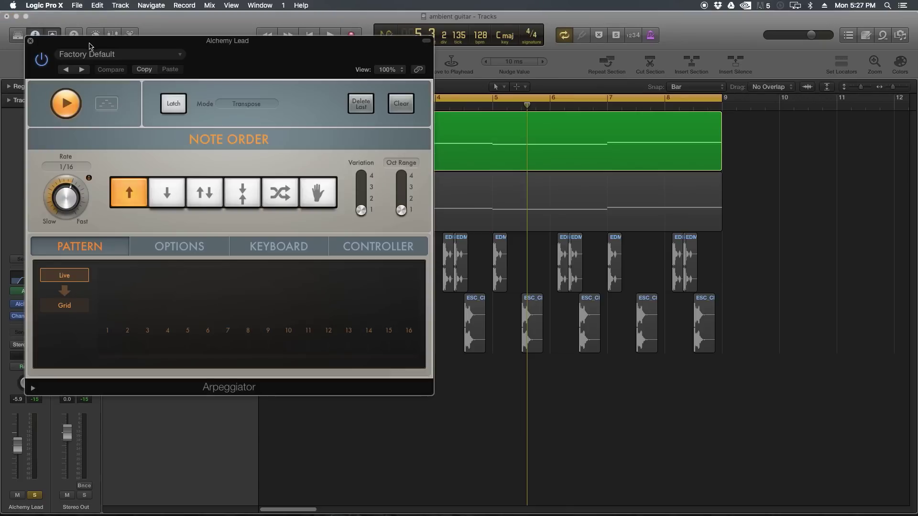
{"action": "left_click_drag", "start_coordinate": [88, 46], "coordinate": [444, 126]}
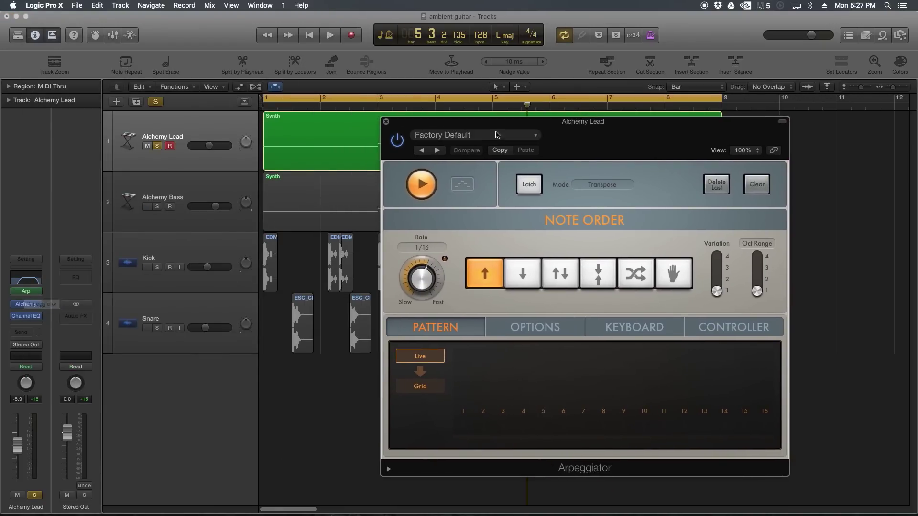
{"action": "left_click_drag", "start_coordinate": [501, 127], "coordinate": [492, 119]}
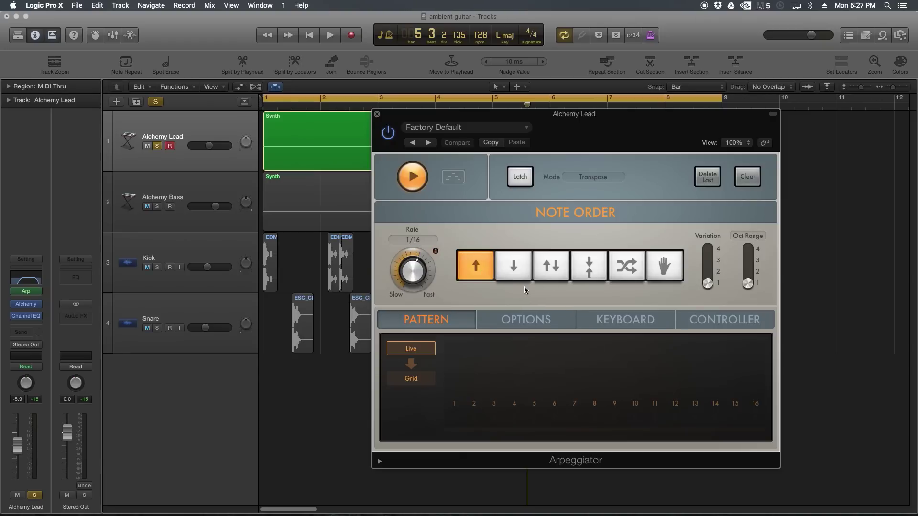
{"action": "key", "text": "space"}
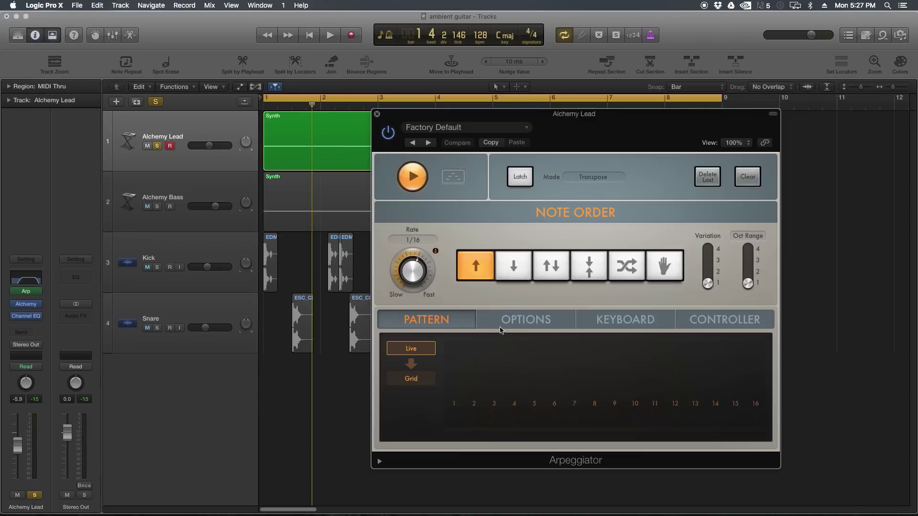
In the Arpeggiator Options, set Note Length to 22% and Octave Range to 2.
{"action": "left_click", "coordinate": [490, 319]}
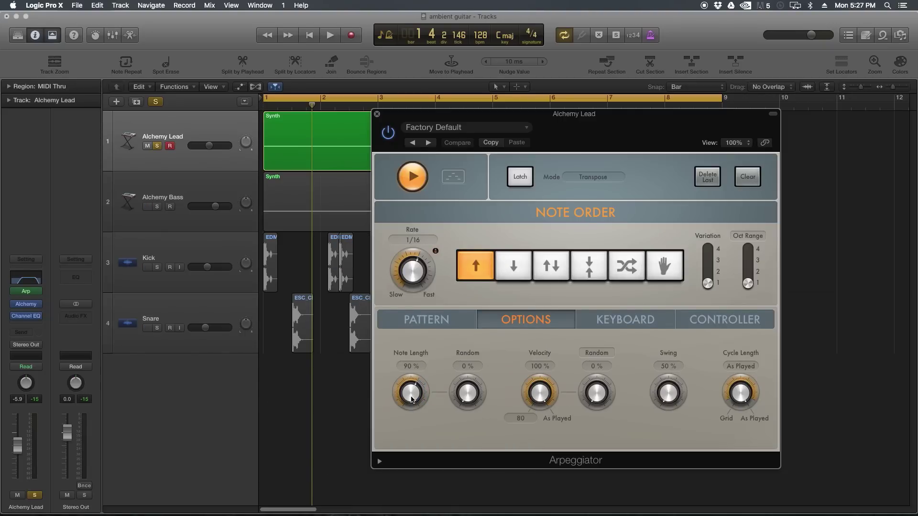
{"action": "key", "text": "space"}
{"action": "left_click_drag", "start_coordinate": [411, 399], "coordinate": [408, 435]}
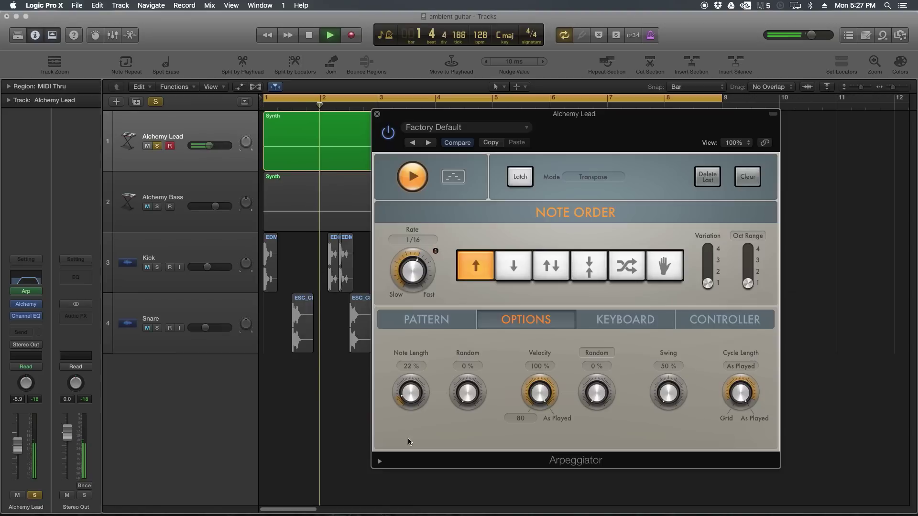
{"action": "key", "text": "space"}
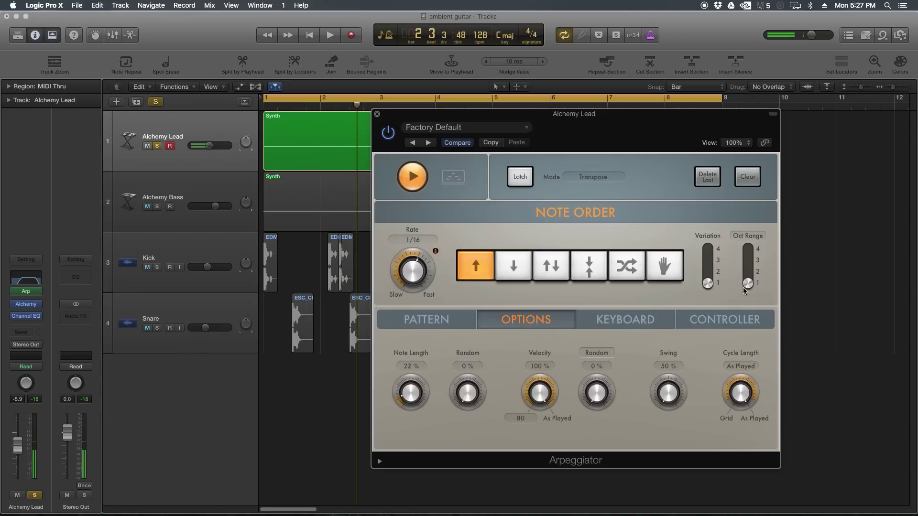
{"action": "left_click_drag", "start_coordinate": [749, 285], "coordinate": [709, 265]}
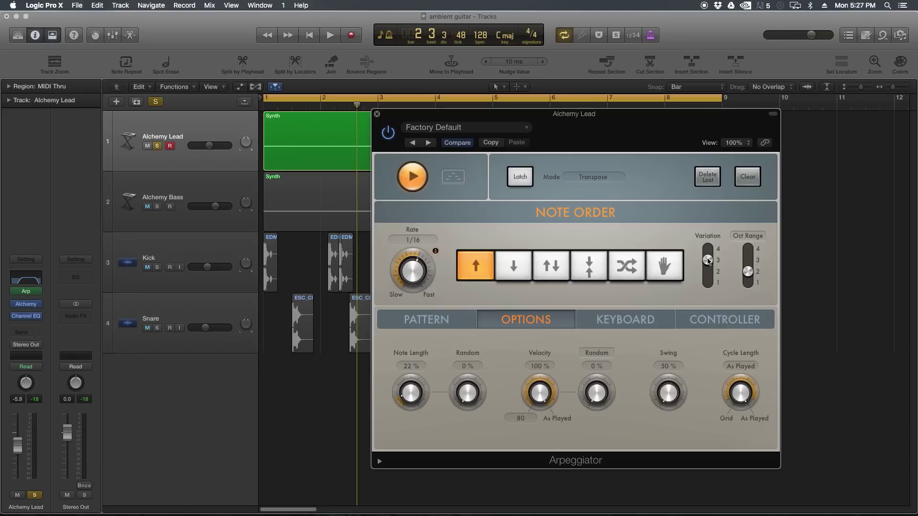
{"action": "key", "text": "space"}
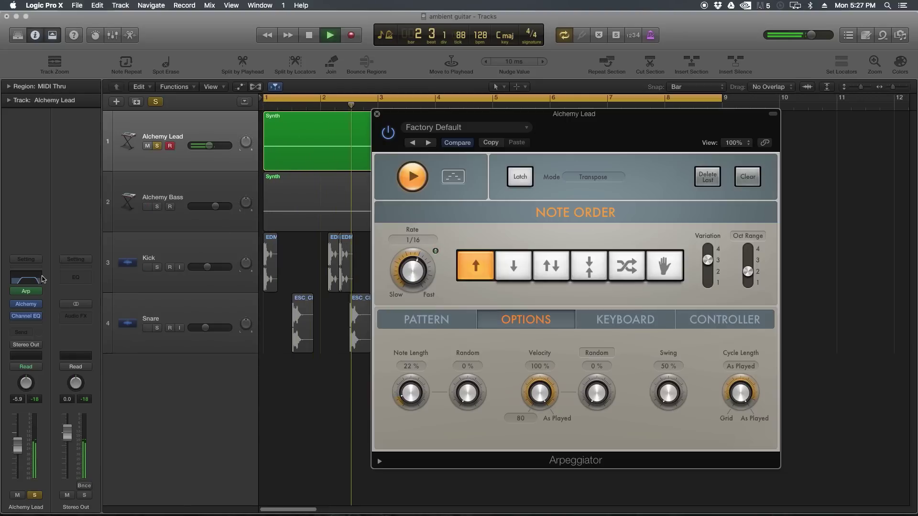
{"action": "left_click", "coordinate": [28, 291]}
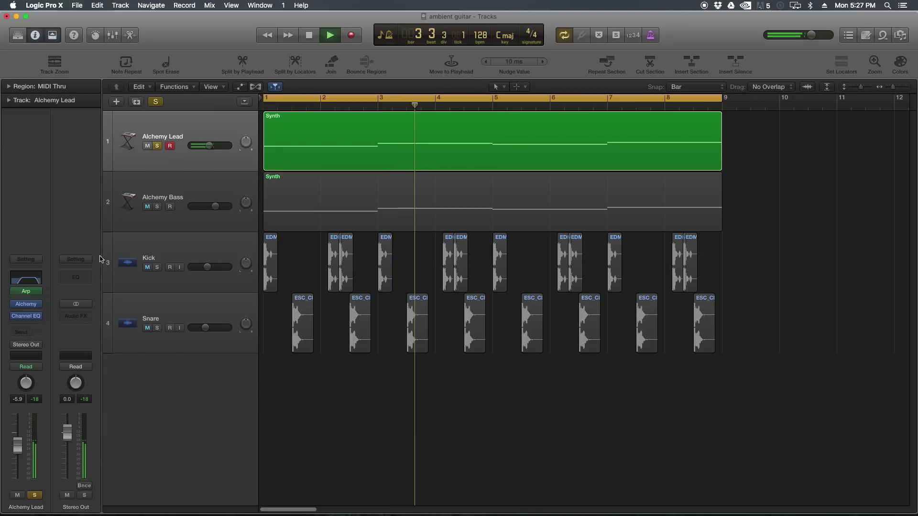
Turn the Alchemy Lead synth's Glide down to 0.0 % and play the mix from the start.
{"action": "left_click", "coordinate": [29, 306]}
{"action": "key", "text": "space"}
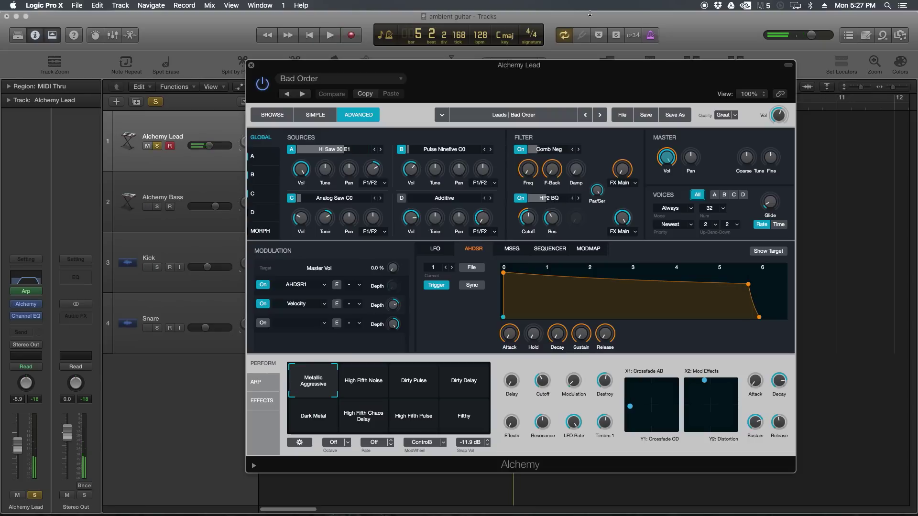
{"action": "left_click_drag", "start_coordinate": [575, 63], "coordinate": [562, 53]}
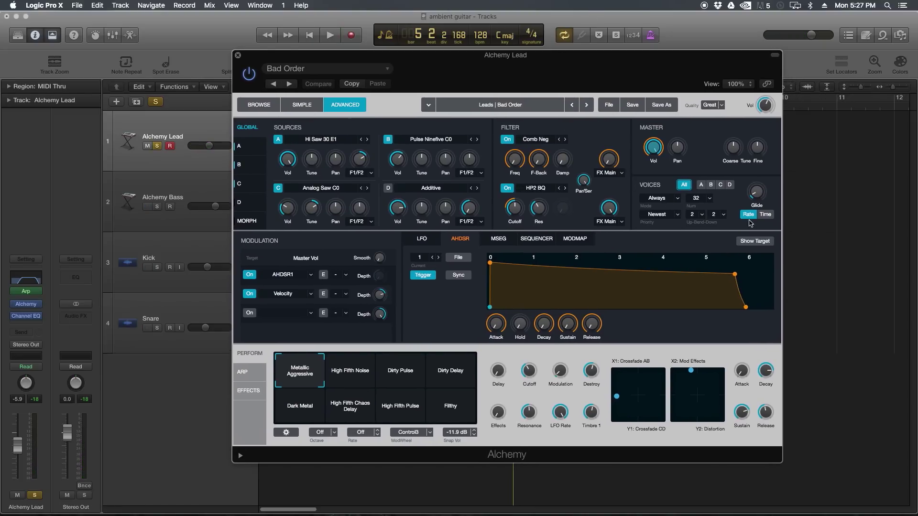
{"action": "mouse_move", "coordinate": [759, 197]}
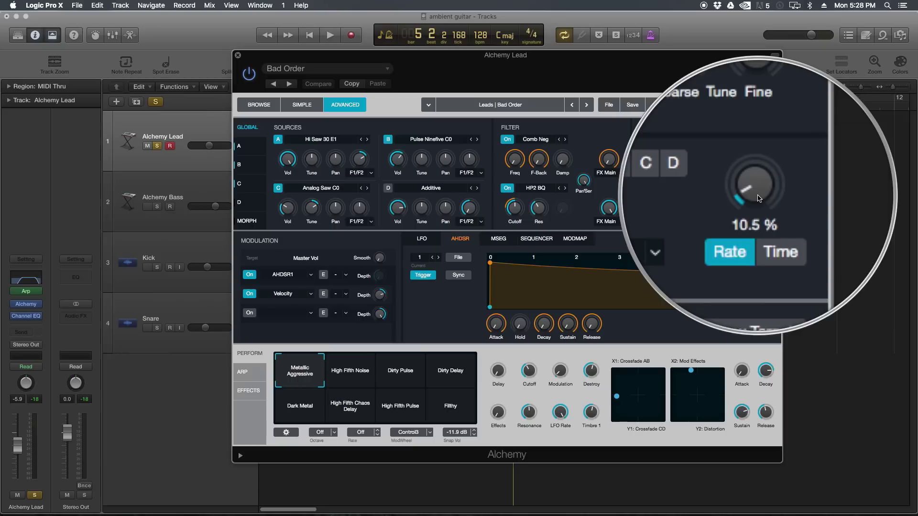
{"action": "left_click_drag", "start_coordinate": [758, 195], "coordinate": [763, 217]}
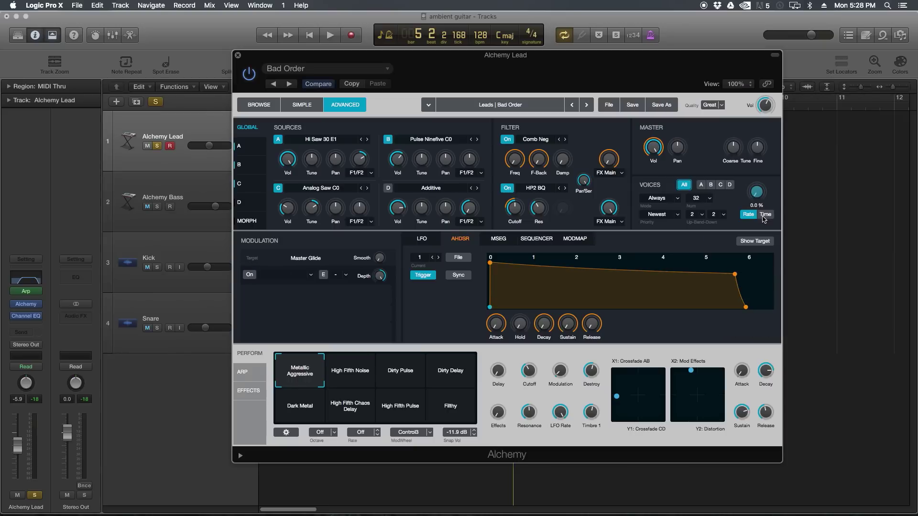
{"action": "left_click", "coordinate": [239, 57]}
{"action": "key", "text": "space"}
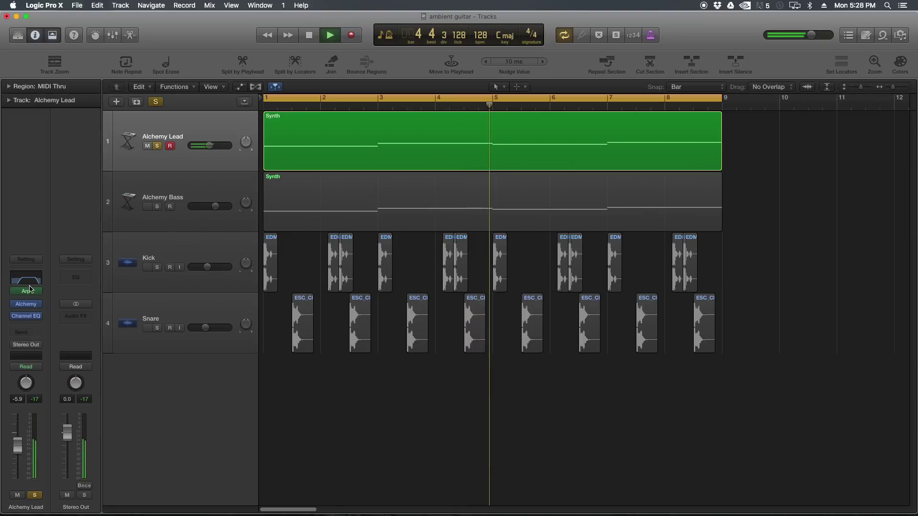
Stop playback and bring up the MIDI effects list for the slot below Arpeggiator.
{"action": "key", "text": "space"}
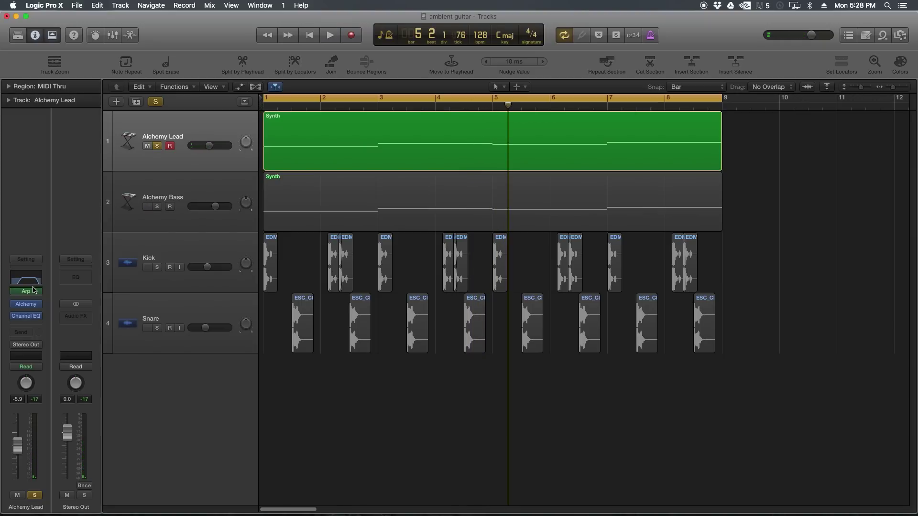
{"action": "left_click", "coordinate": [33, 289]}
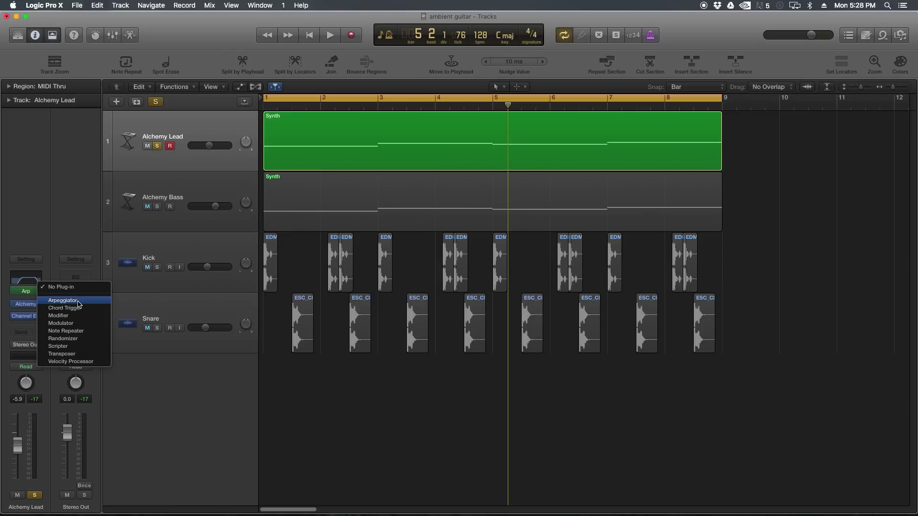
{"action": "left_click", "coordinate": [35, 216]}
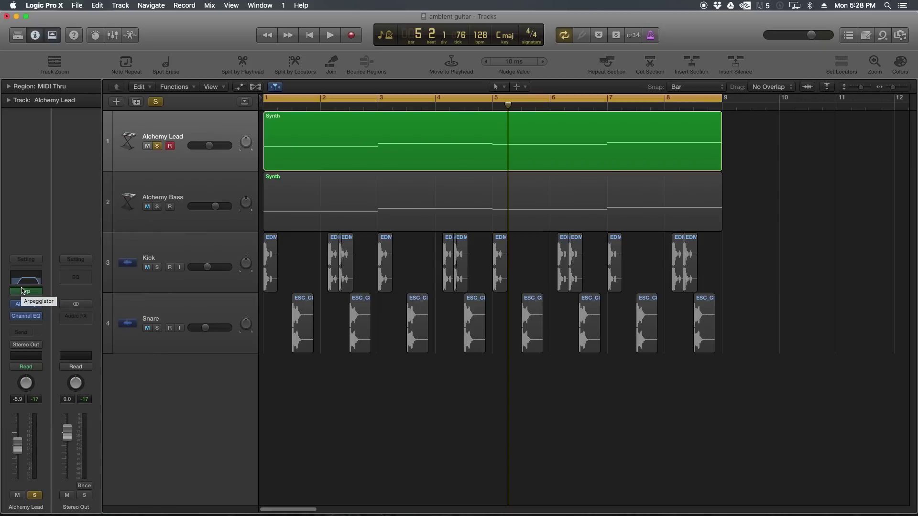
{"action": "left_click", "coordinate": [39, 291]}
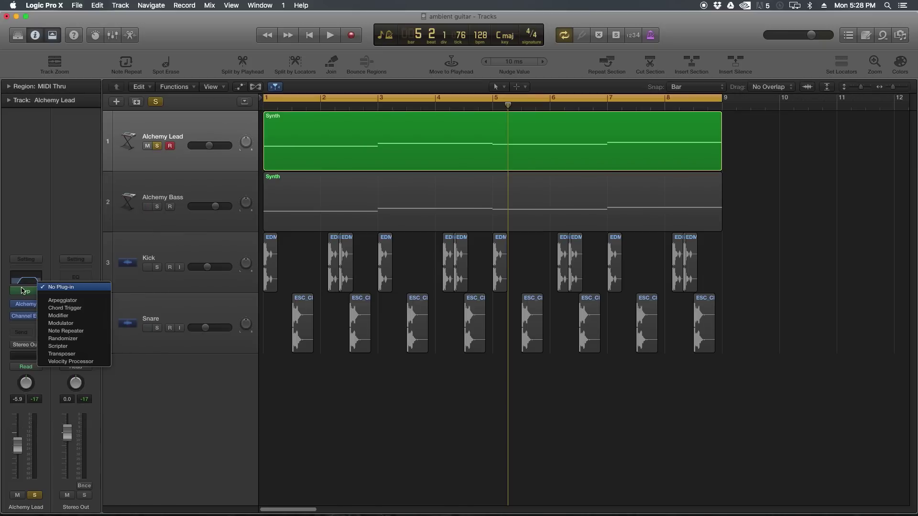
Add Chord Trigger after the Arpeggiator, switch it to Multi, and span trigger keys C3–C4.
{"action": "left_click", "coordinate": [89, 308]}
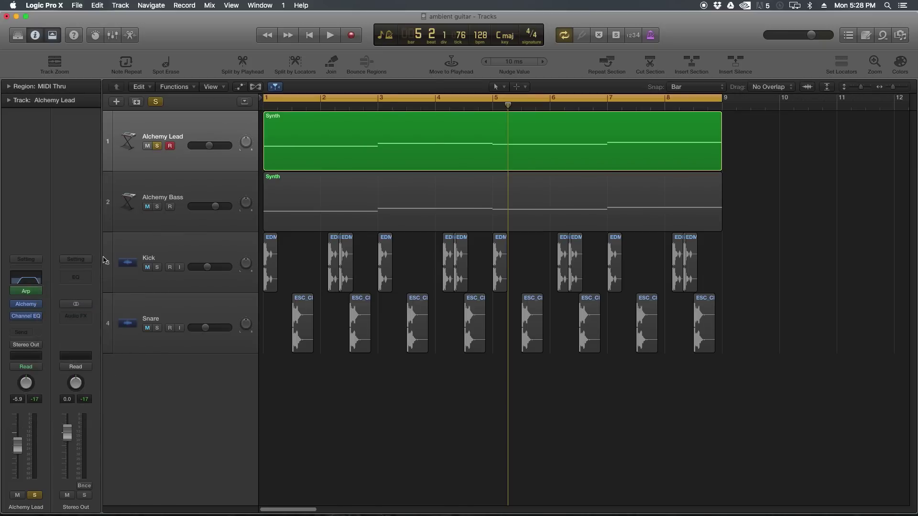
{"action": "left_click_drag", "start_coordinate": [148, 46], "coordinate": [508, 176]}
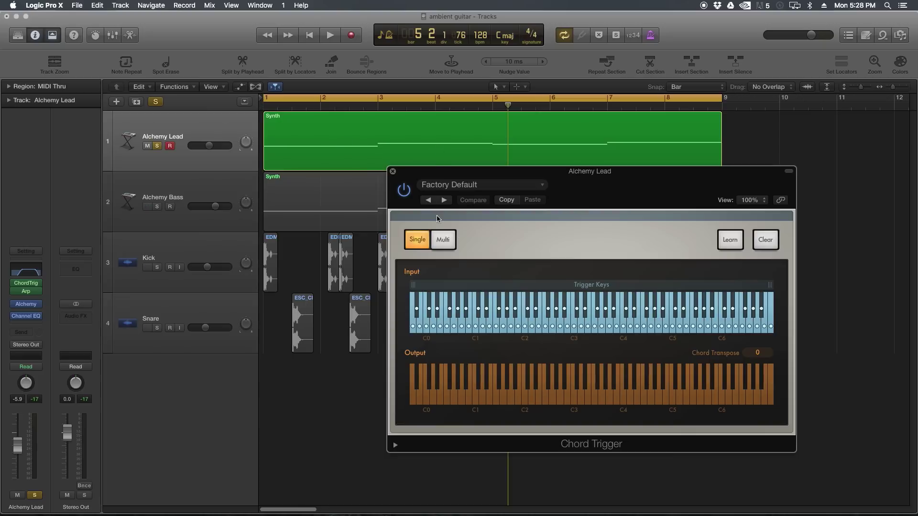
{"action": "left_click", "coordinate": [445, 244]}
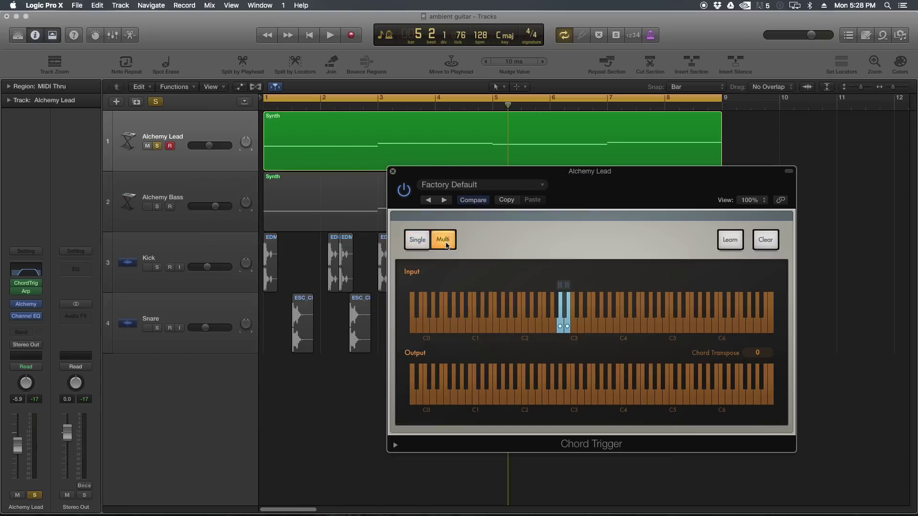
{"action": "left_click", "coordinate": [419, 243]}
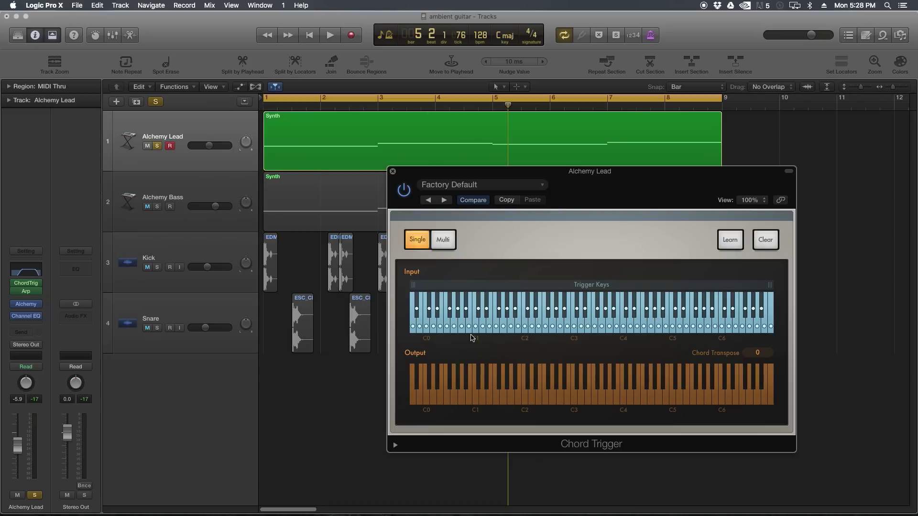
{"action": "left_click", "coordinate": [439, 245]}
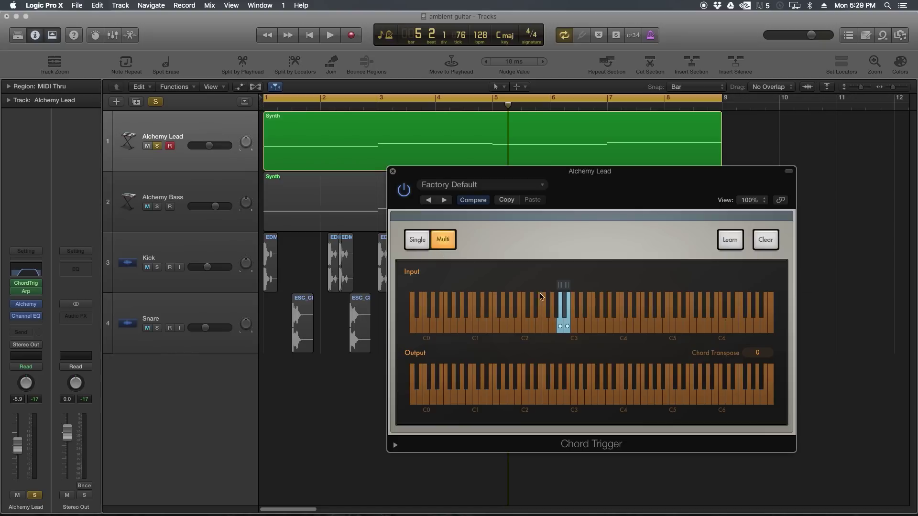
{"action": "left_click_drag", "start_coordinate": [569, 296], "coordinate": [625, 293]}
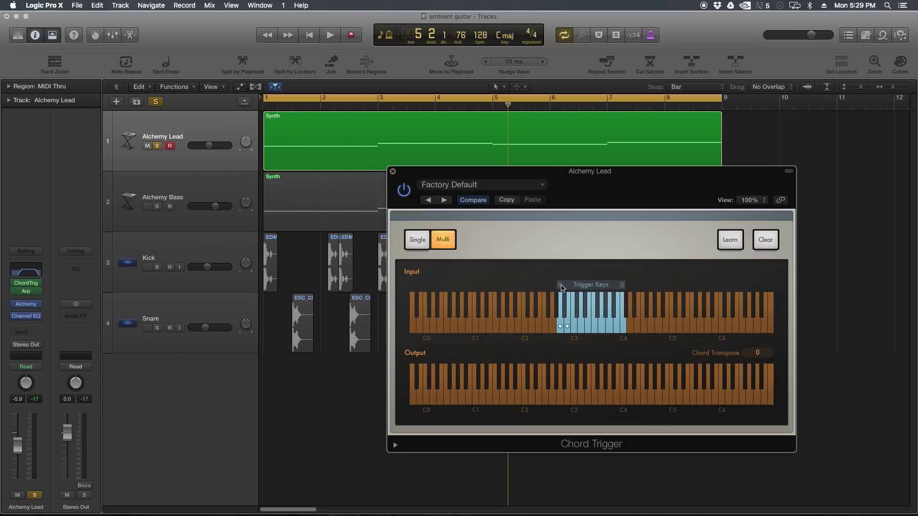
{"action": "left_click_drag", "start_coordinate": [562, 286], "coordinate": [573, 287]}
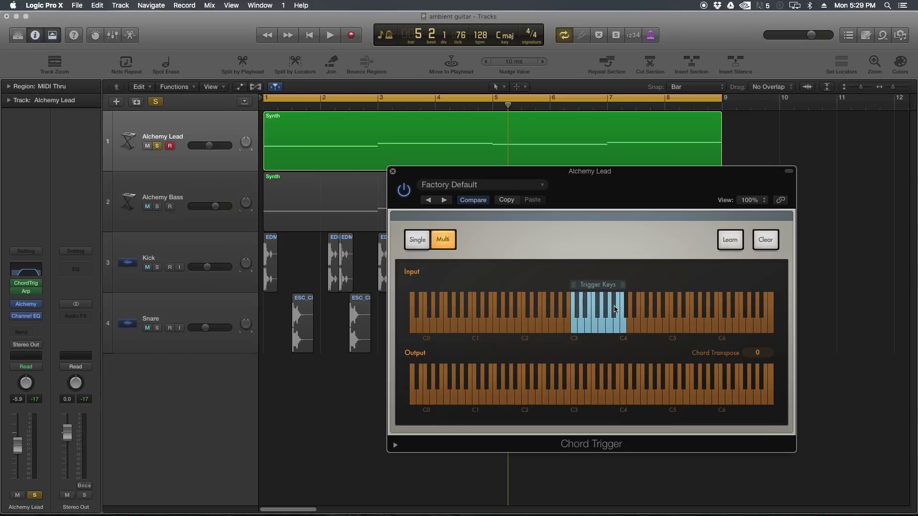
Clear all learned trigger keys and relearn with C3 as the trigger key.
{"action": "left_click", "coordinate": [724, 247]}
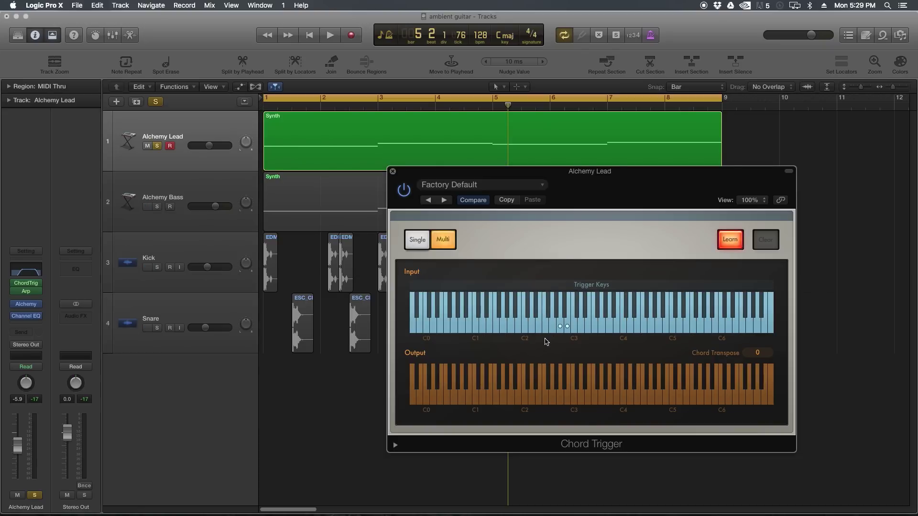
{"action": "left_click", "coordinate": [572, 325]}
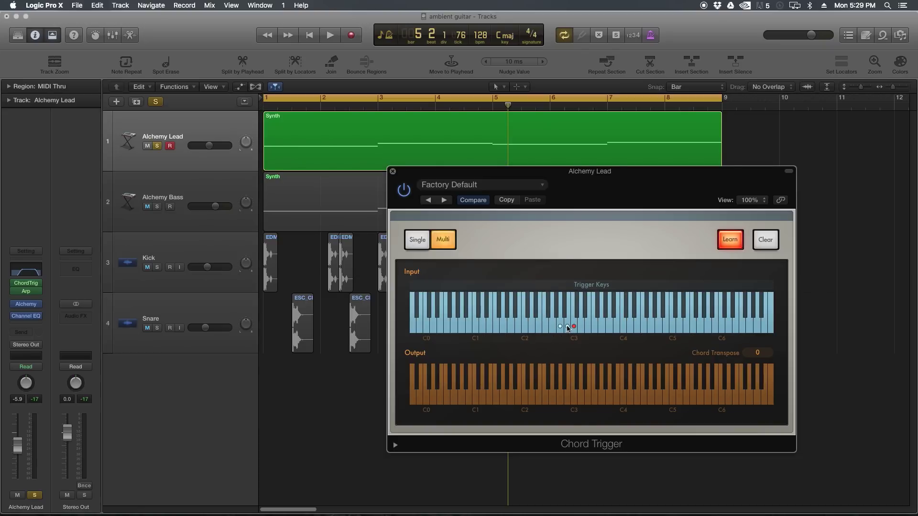
{"action": "left_click", "coordinate": [573, 326]}
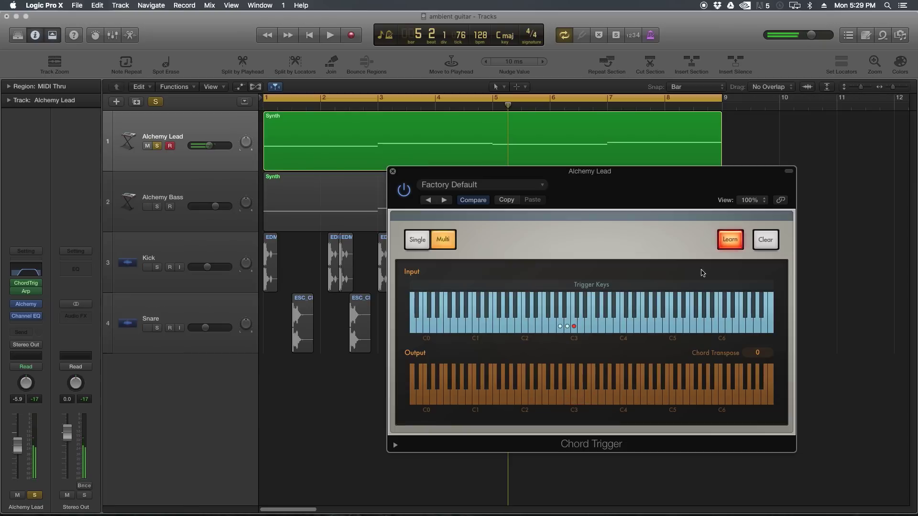
{"action": "left_click", "coordinate": [724, 244]}
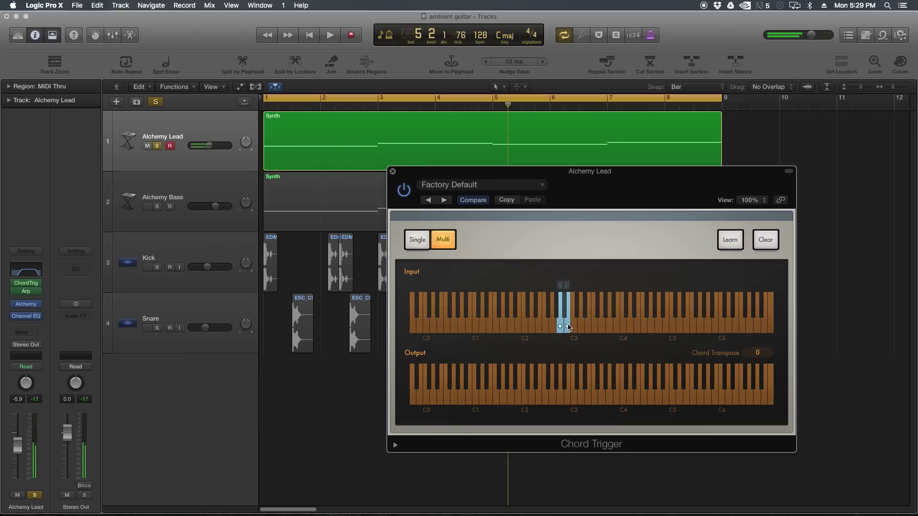
{"action": "left_click", "coordinate": [765, 243]}
{"action": "left_click", "coordinate": [764, 244]}
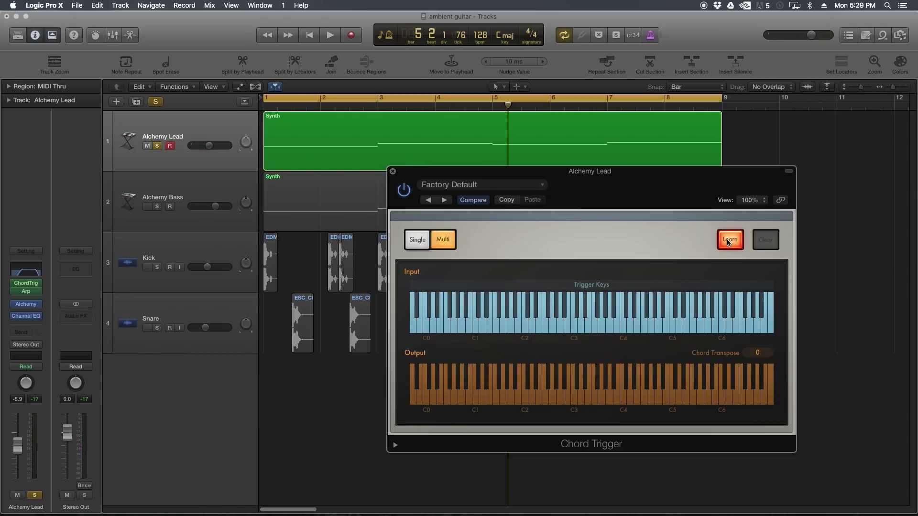
{"action": "left_click", "coordinate": [575, 330]}
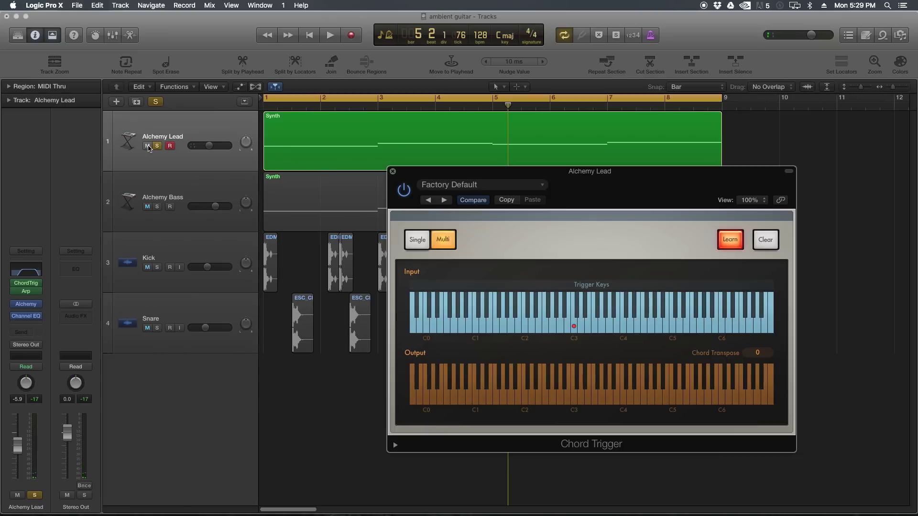
Build a four-note output chord starting at C3 for the C3 trigger, auditioning via Mute.
{"action": "left_click", "coordinate": [293, 287]}
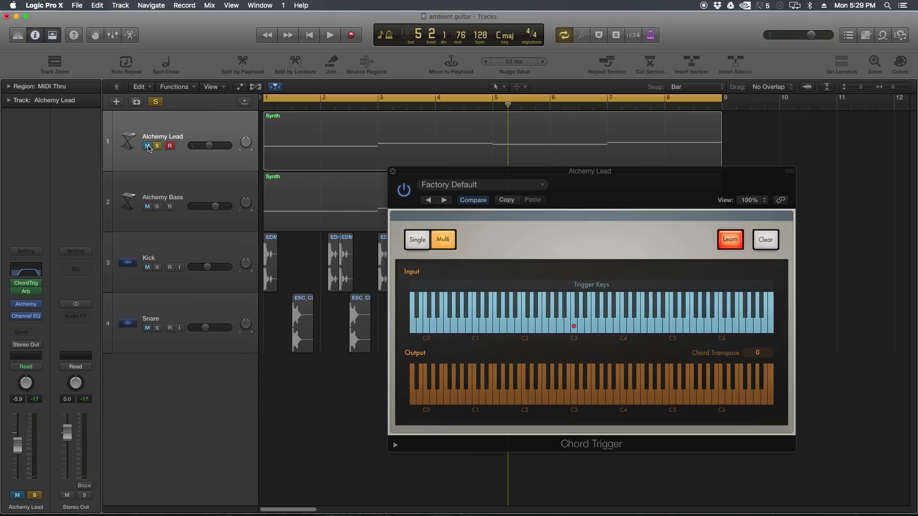
{"action": "left_click", "coordinate": [575, 400]}
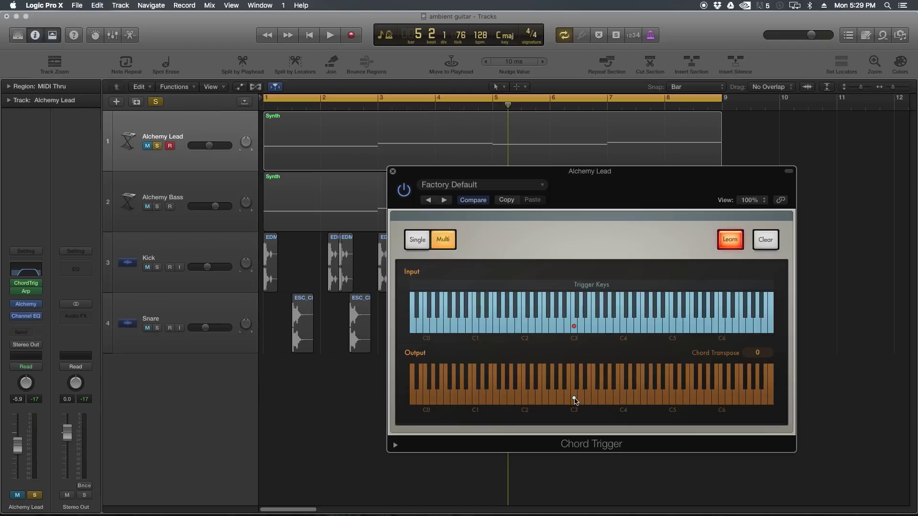
{"action": "left_click", "coordinate": [634, 383]}
{"action": "left_click", "coordinate": [630, 400]}
{"action": "left_click", "coordinate": [151, 146]}
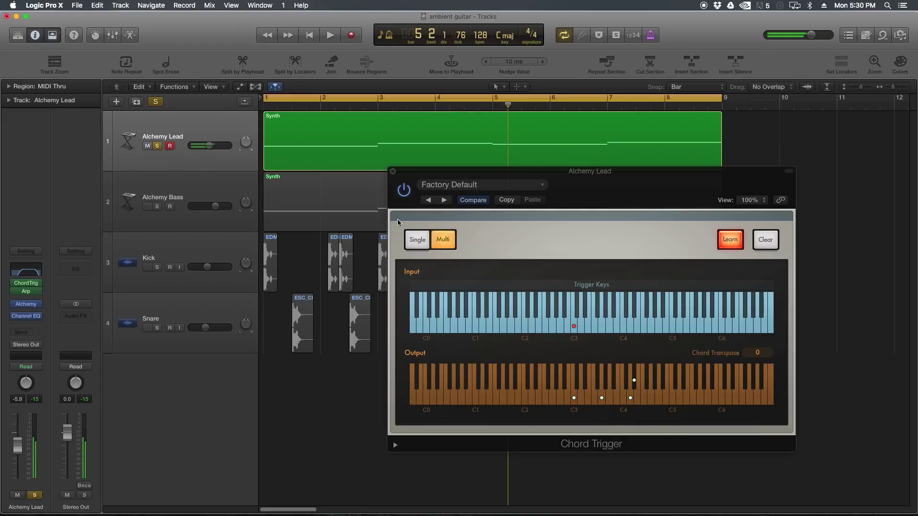
{"action": "left_click", "coordinate": [147, 147]}
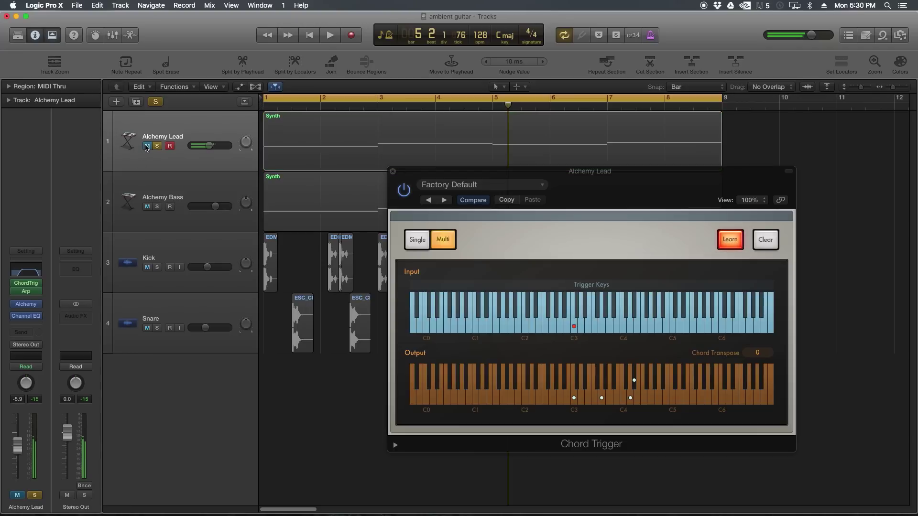
Pick a black trigger key and build its four-note chord including C3, then audition it.
{"action": "left_click", "coordinate": [606, 312]}
{"action": "left_click", "coordinate": [605, 310]}
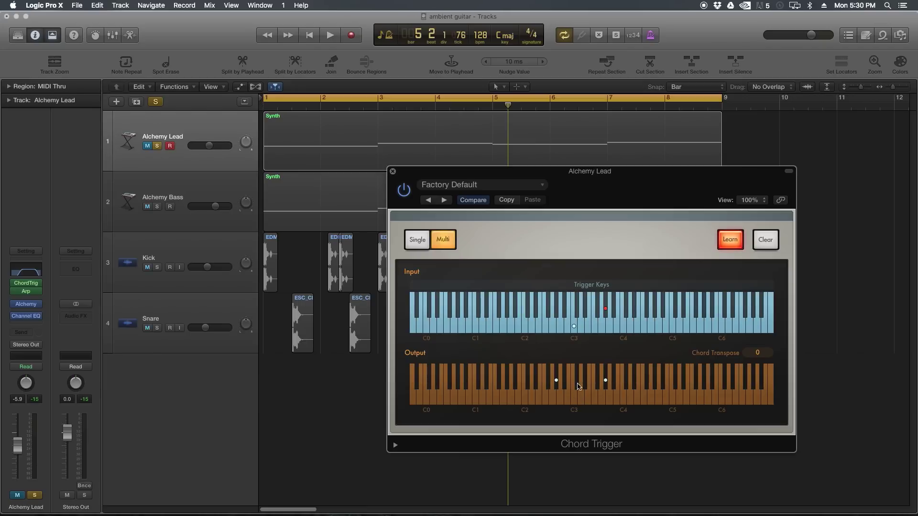
{"action": "left_click", "coordinate": [587, 394]}
{"action": "left_click", "coordinate": [574, 401]}
{"action": "left_click", "coordinate": [605, 386]}
{"action": "left_click", "coordinate": [601, 399]}
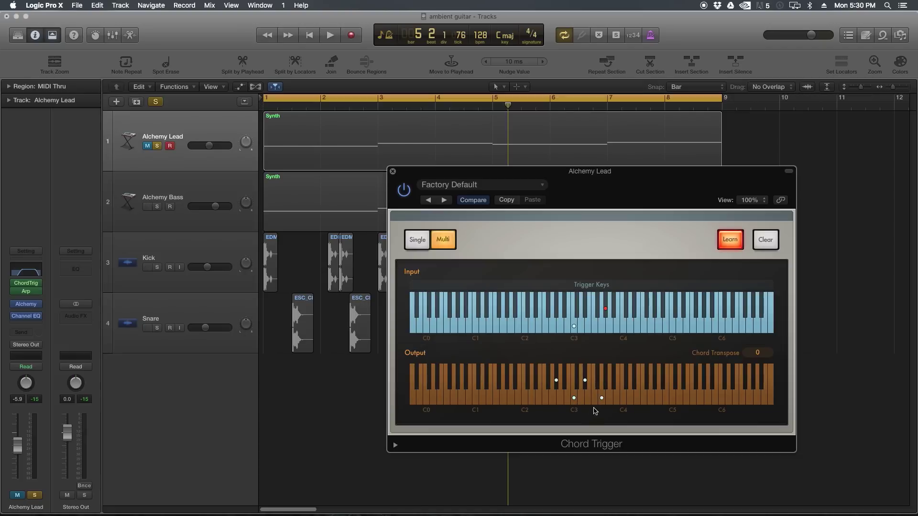
{"action": "left_click", "coordinate": [147, 146]}
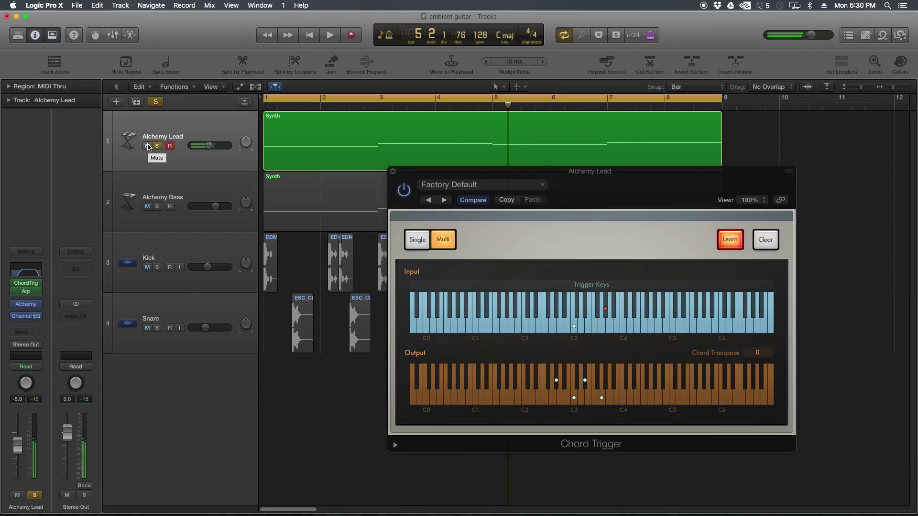
{"action": "left_click", "coordinate": [147, 146]}
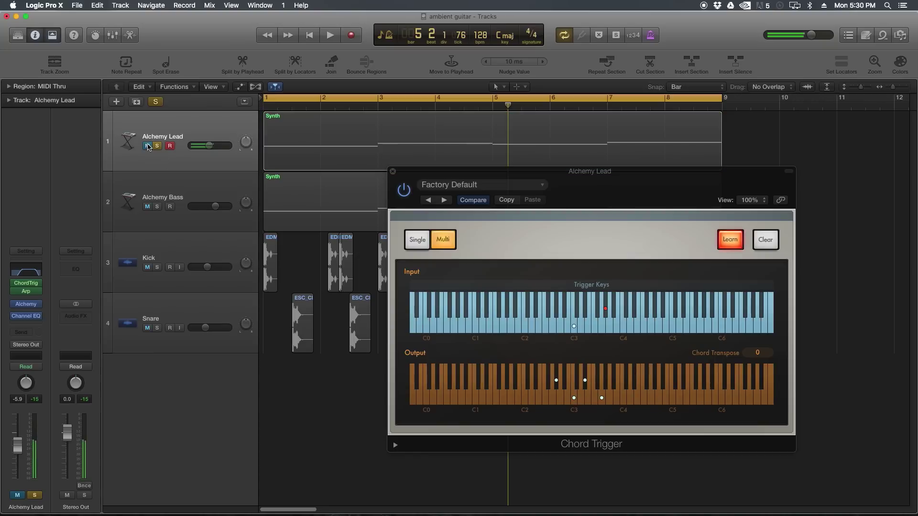
Select E3 as trigger key and build its chord, removing one stray note, then audition.
{"action": "left_click", "coordinate": [595, 325]}
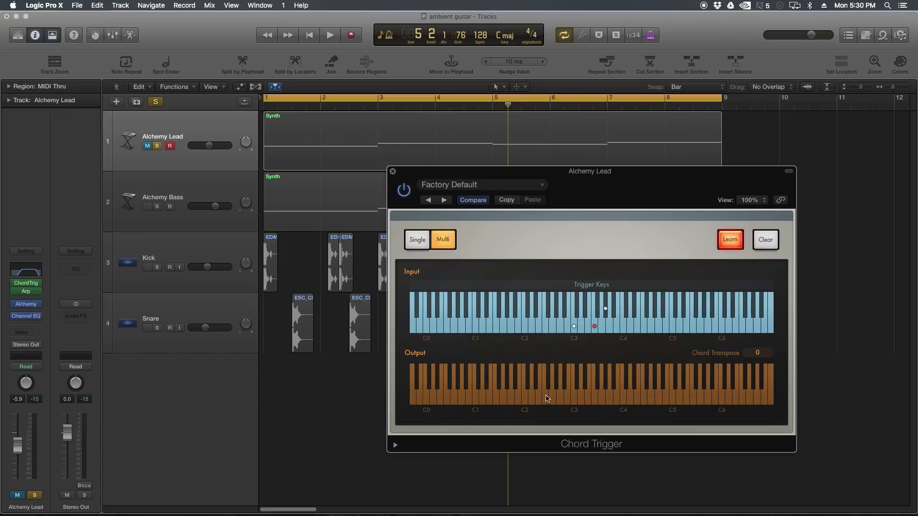
{"action": "left_click", "coordinate": [594, 399]}
{"action": "left_click", "coordinate": [574, 398]}
{"action": "left_click", "coordinate": [594, 400]}
{"action": "left_click", "coordinate": [148, 145]}
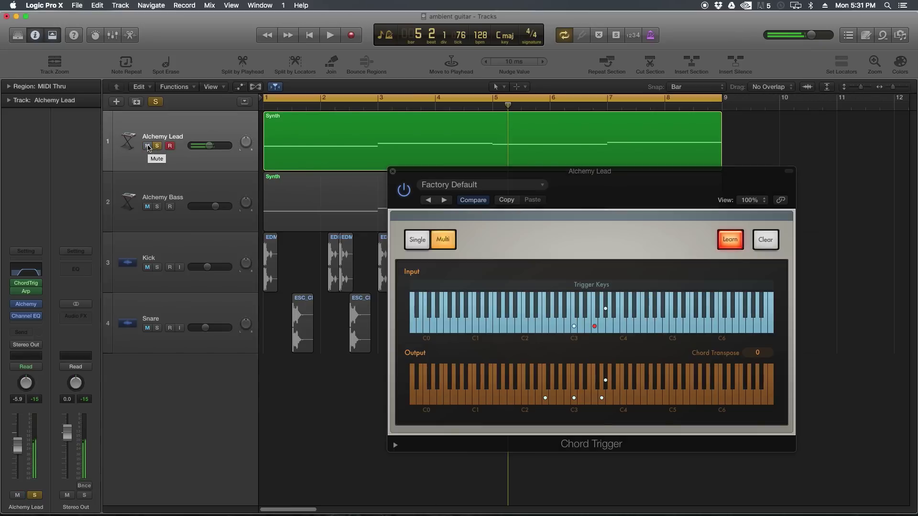
{"action": "left_click", "coordinate": [148, 146]}
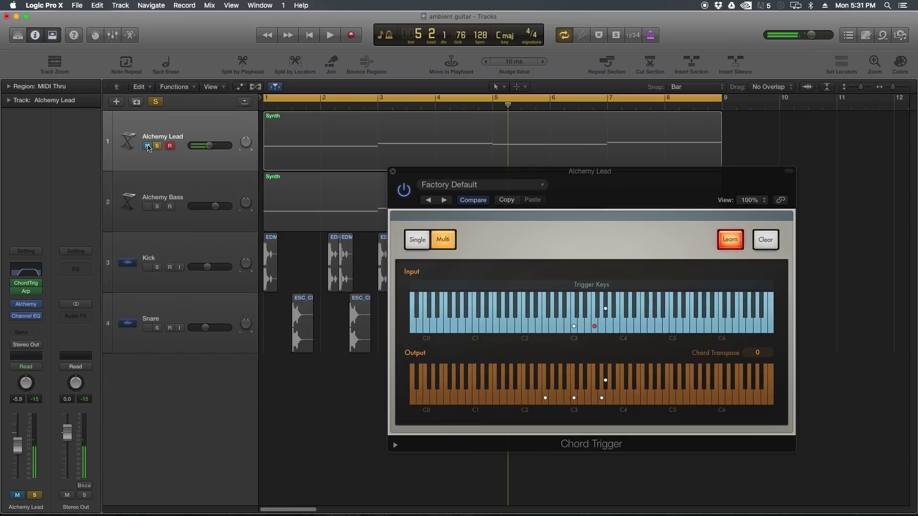
Select a fourth black trigger key below C4 and give it an initial chord, then audition.
{"action": "left_click", "coordinate": [614, 311]}
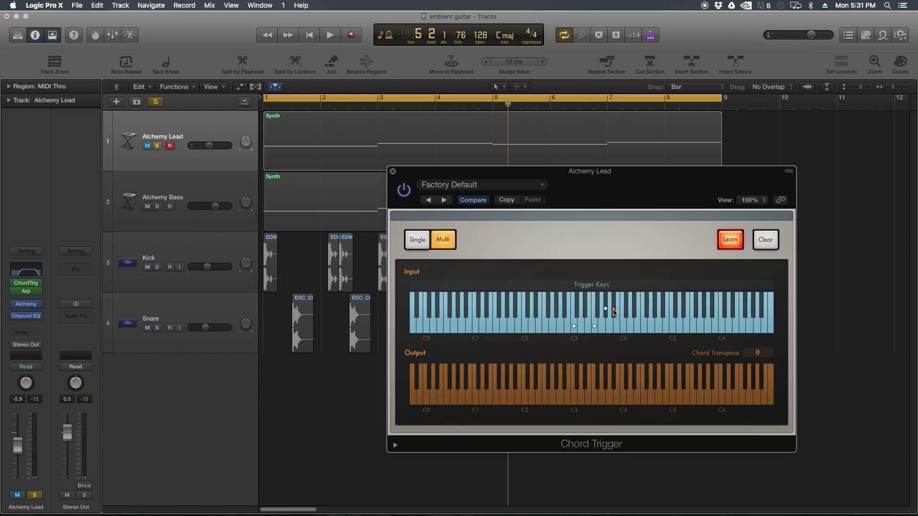
{"action": "left_click", "coordinate": [566, 382]}
{"action": "left_click", "coordinate": [595, 399]}
{"action": "left_click", "coordinate": [614, 382]}
{"action": "left_click", "coordinate": [147, 146]}
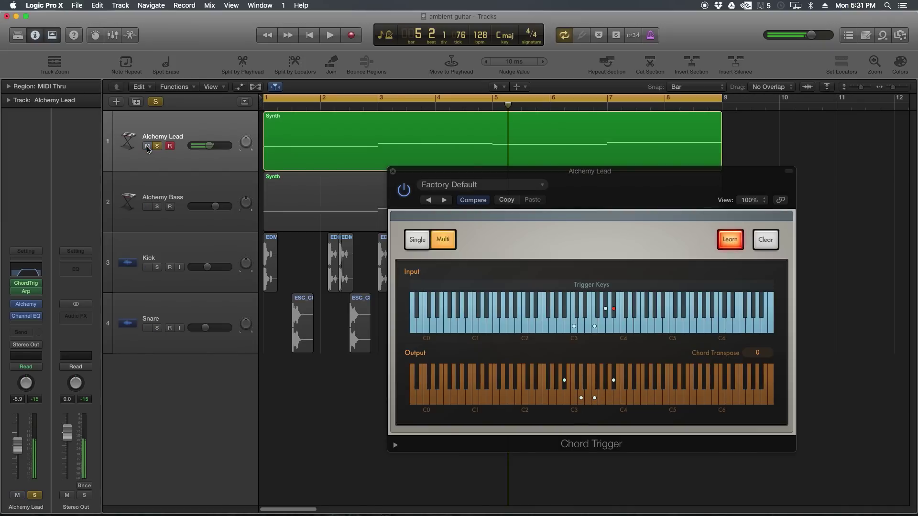
{"action": "left_click", "coordinate": [147, 146]}
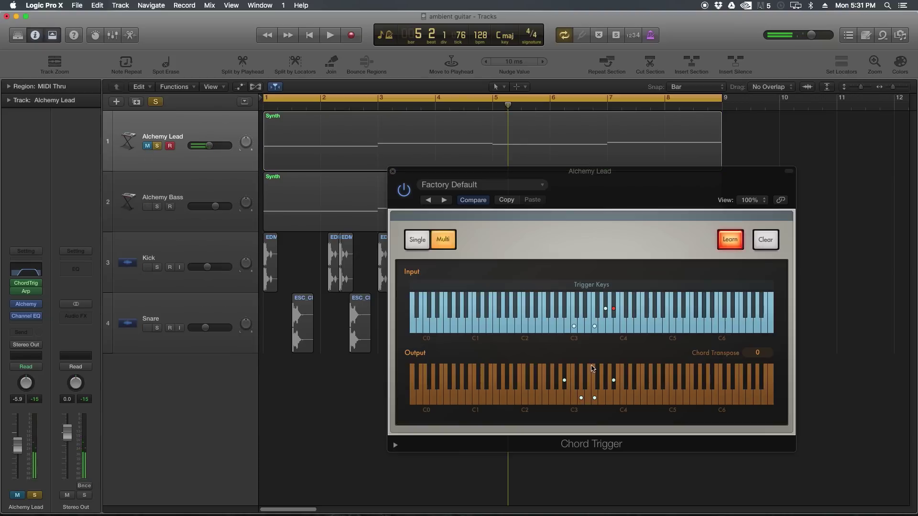
Try an extra black-key chord note, then swap it for the neighbouring white key.
{"action": "left_click", "coordinate": [577, 381]}
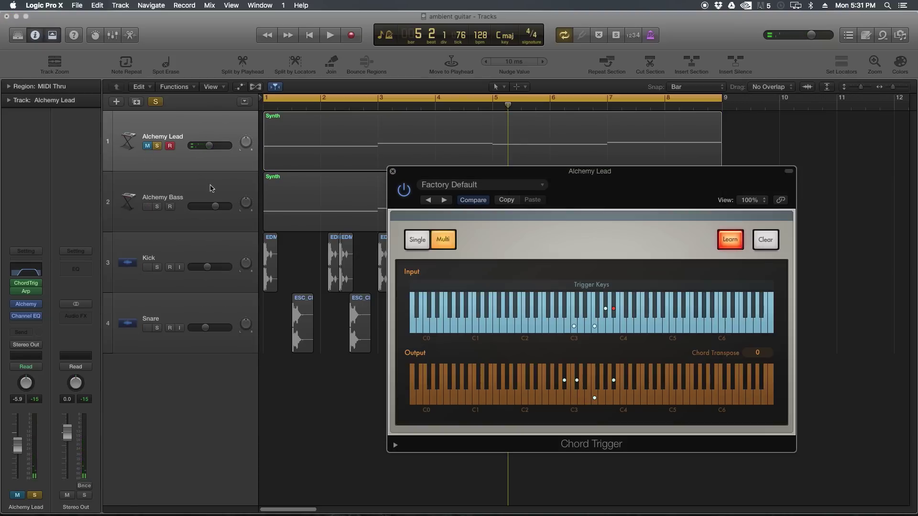
{"action": "left_click", "coordinate": [148, 146]}
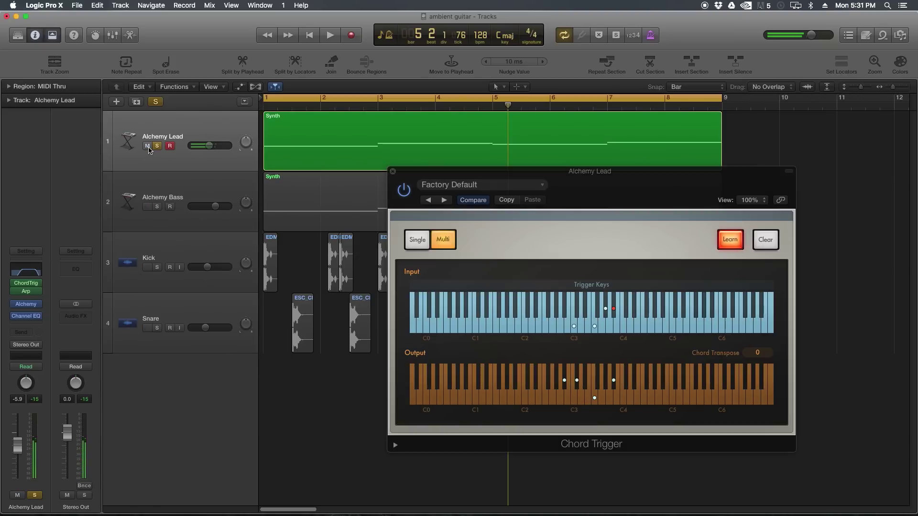
{"action": "left_click", "coordinate": [148, 148]}
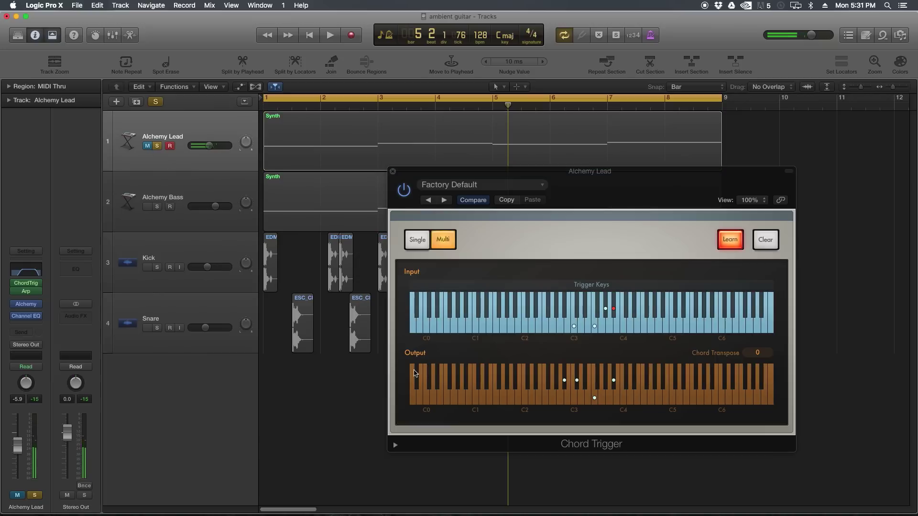
{"action": "left_click", "coordinate": [577, 381]}
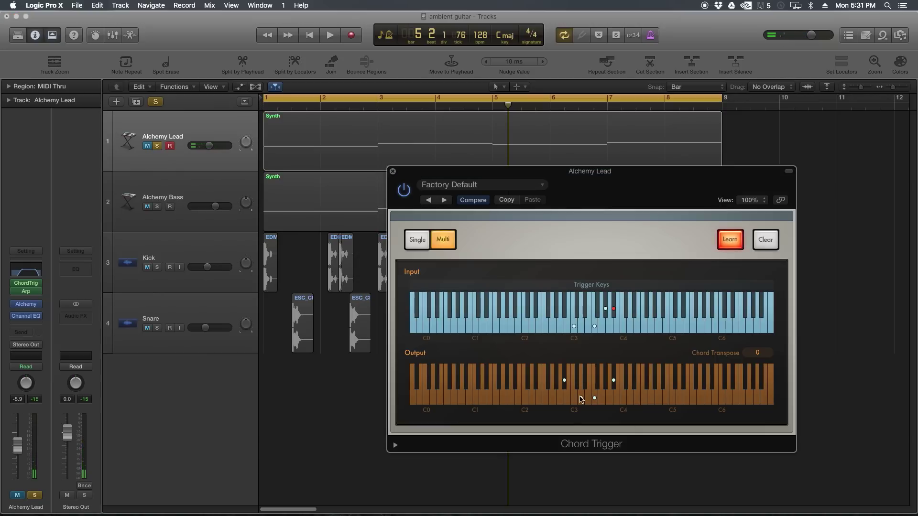
{"action": "left_click", "coordinate": [581, 399]}
{"action": "left_click", "coordinate": [148, 146]}
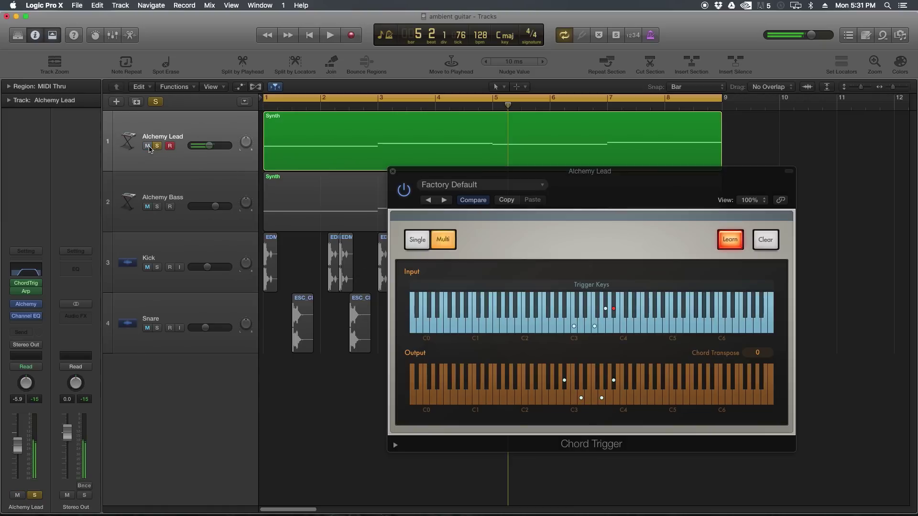
{"action": "left_click", "coordinate": [148, 146]}
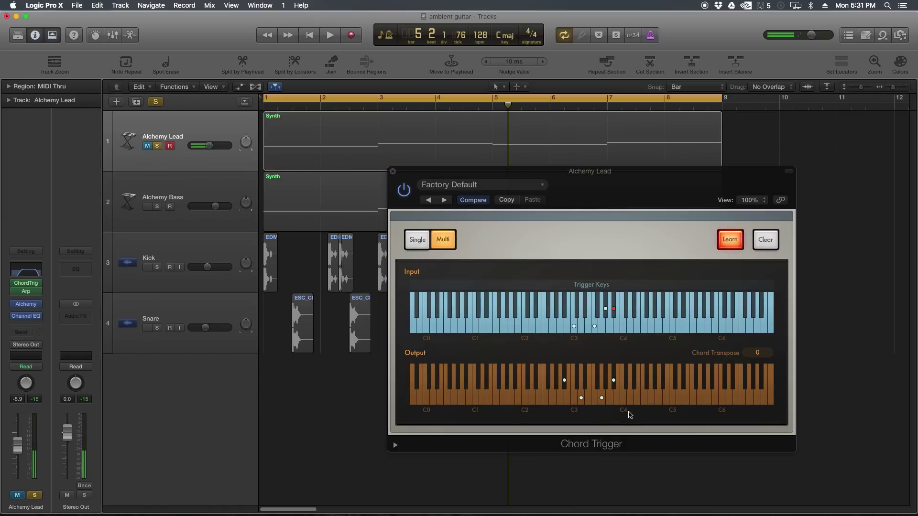
Lower one chord note a semitone and turn a black-key note into a white key.
{"action": "left_click", "coordinate": [595, 397]}
{"action": "left_click", "coordinate": [601, 398]}
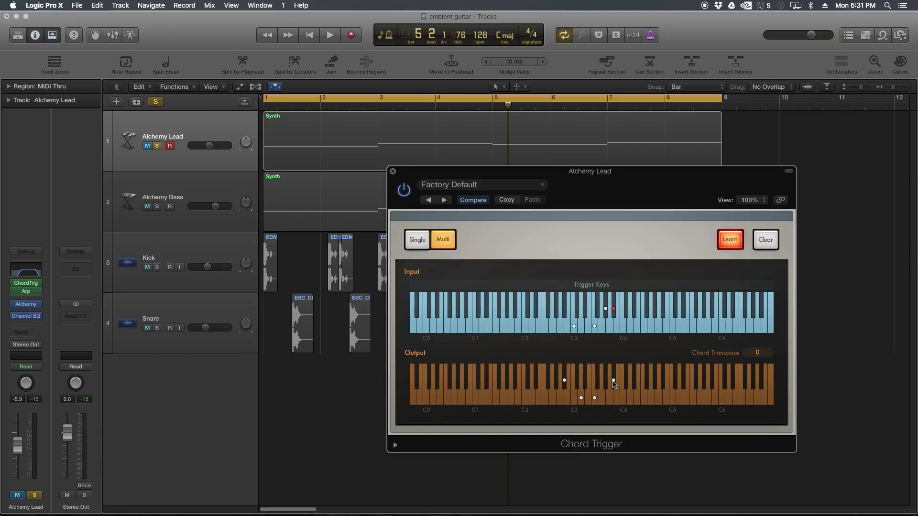
{"action": "left_click", "coordinate": [614, 382]}
{"action": "left_click", "coordinate": [623, 398]}
{"action": "left_click", "coordinate": [148, 146]}
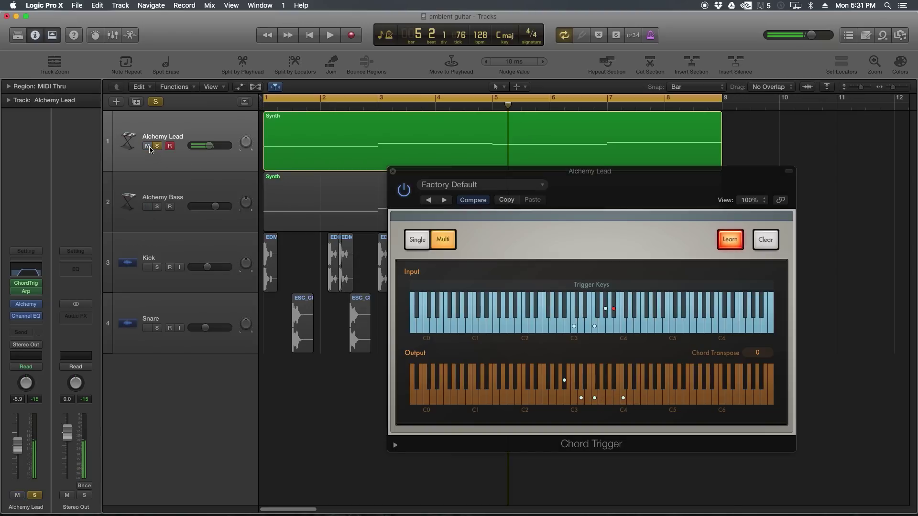
{"action": "left_click", "coordinate": [147, 146]}
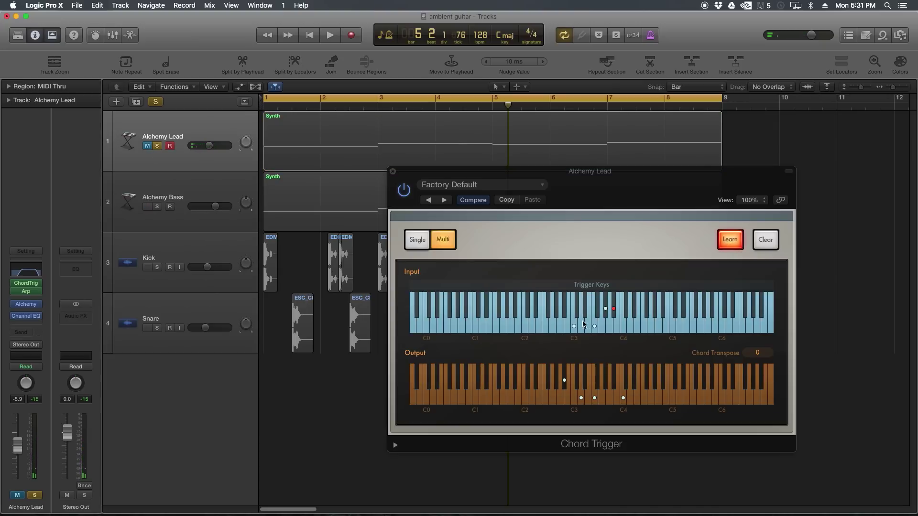
Exit Learn mode and play the trigger keys from C3 upward to test each chord.
{"action": "left_click", "coordinate": [730, 240]}
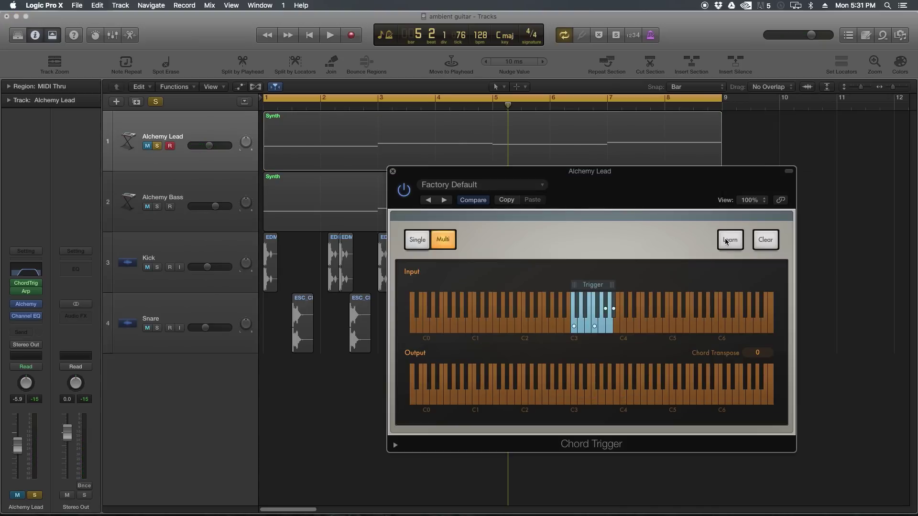
{"action": "left_click", "coordinate": [574, 328]}
{"action": "left_click", "coordinate": [594, 327]}
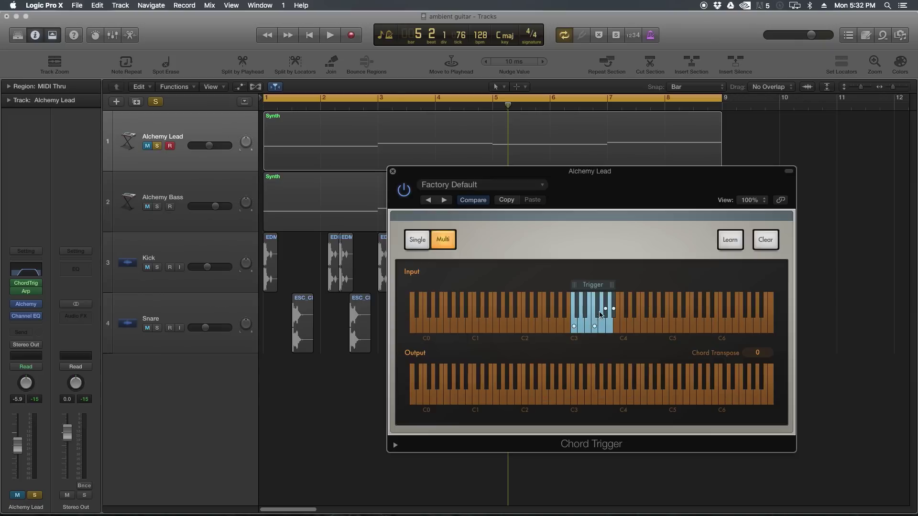
{"action": "left_click", "coordinate": [606, 306]}
{"action": "left_click", "coordinate": [613, 310]}
Close Chord Trigger, unmute and solo Alchemy Lead, and start playback.
{"action": "left_click", "coordinate": [393, 171]}
{"action": "left_click", "coordinate": [157, 146]}
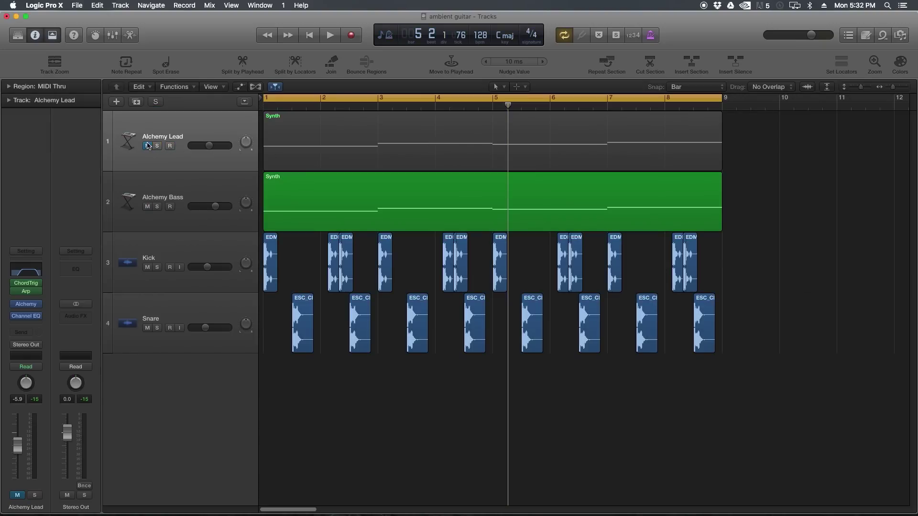
{"action": "left_click", "coordinate": [147, 146]}
{"action": "left_click", "coordinate": [158, 146]}
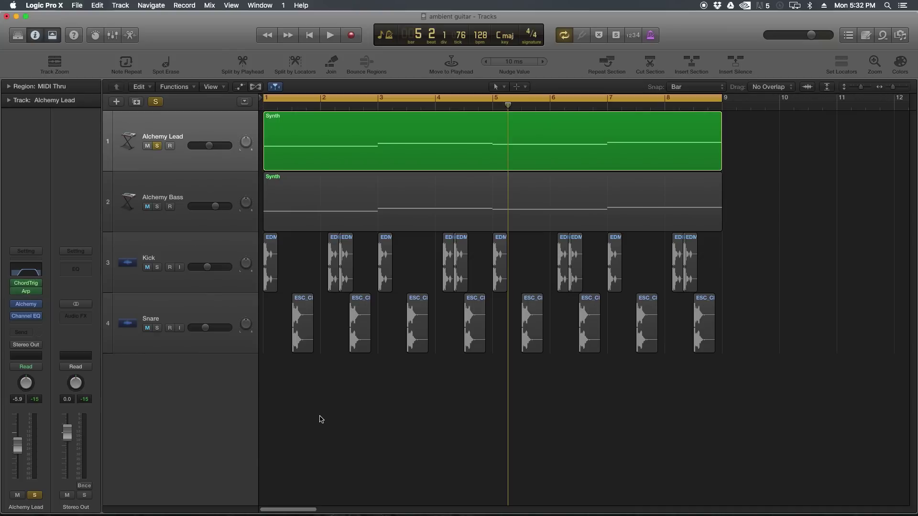
{"action": "key", "text": "space"}
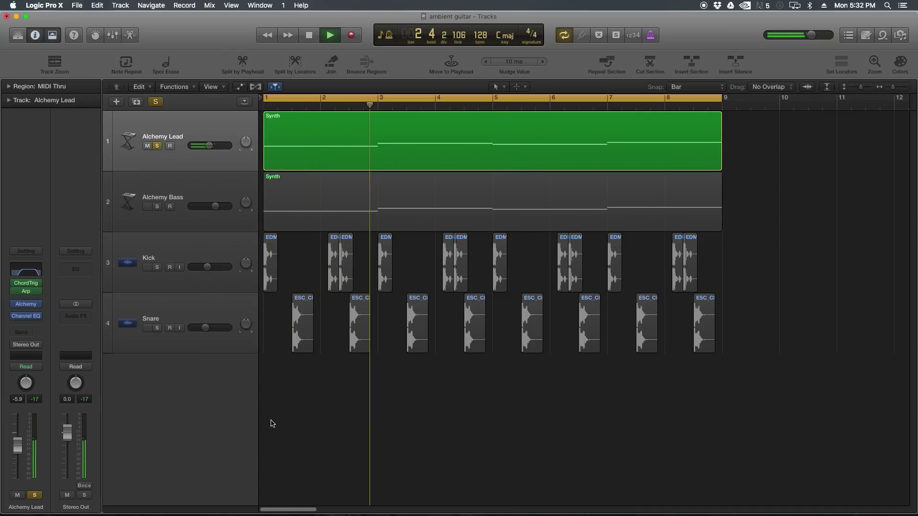
Enable the Channel EQ high cut and set it to 4550 Hz.
{"action": "left_click", "coordinate": [36, 317]}
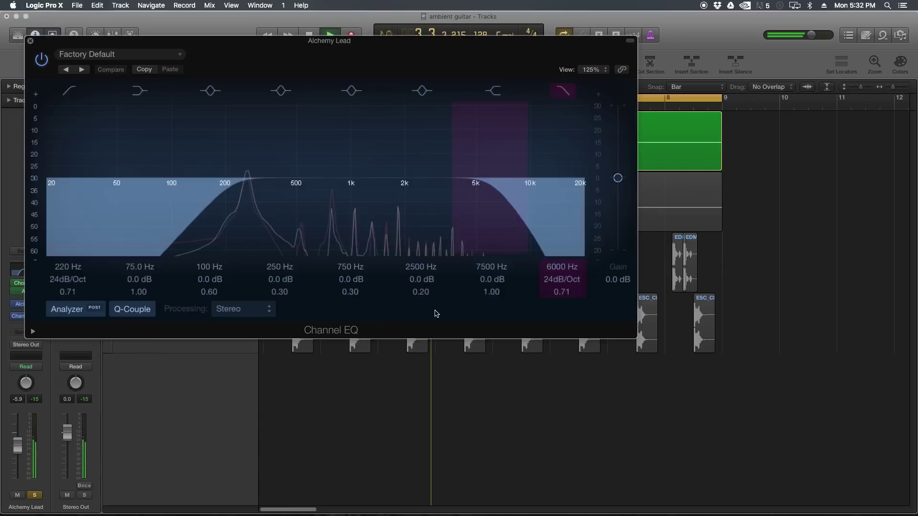
{"action": "left_click_drag", "start_coordinate": [564, 182], "coordinate": [488, 185]}
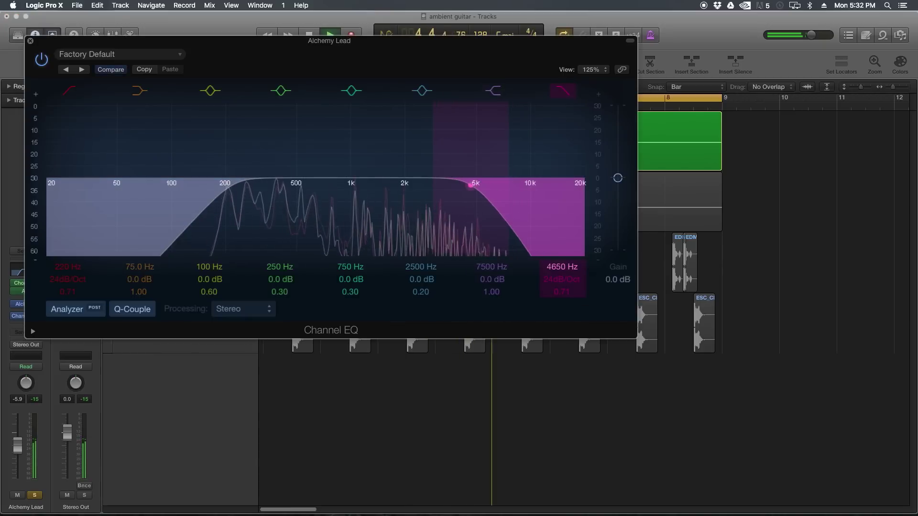
{"action": "left_click_drag", "start_coordinate": [471, 185], "coordinate": [469, 184]}
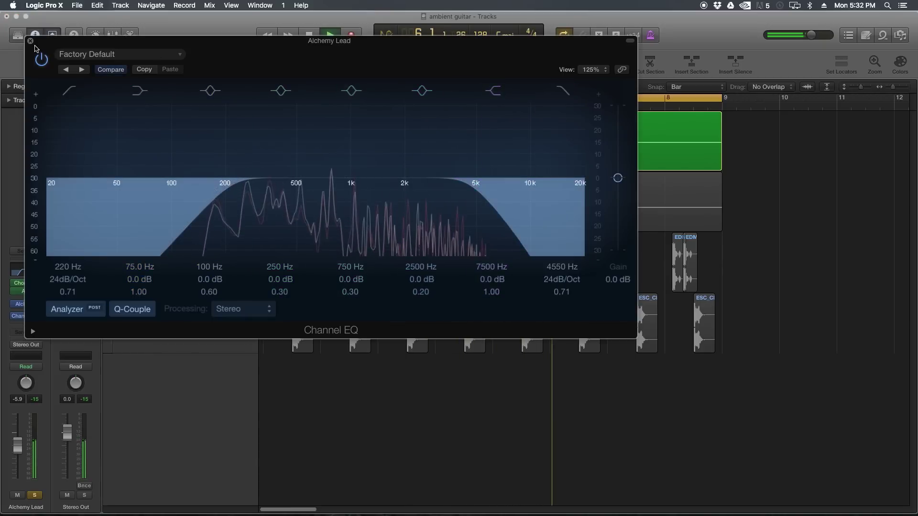
{"action": "left_click", "coordinate": [30, 41]}
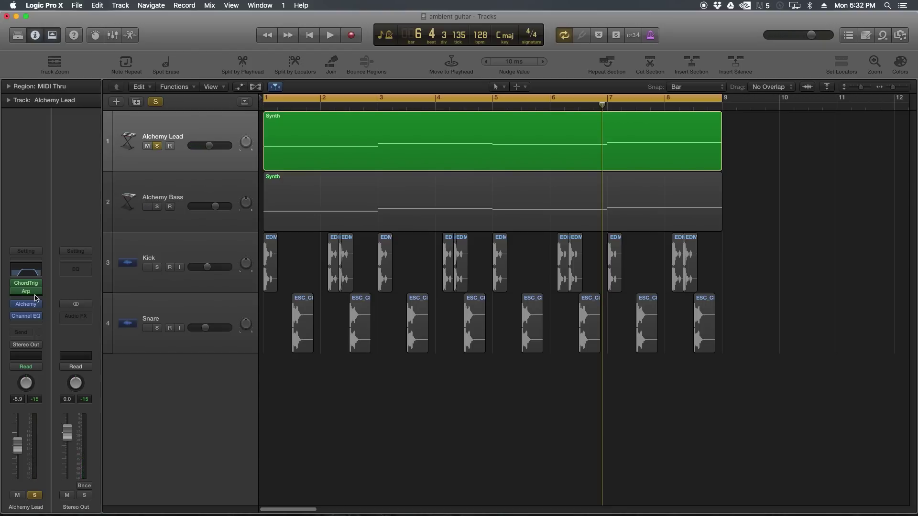
Insert a Note Repeater after the Arpeggiator with 1 repeat, Transpose 12 and 61% Velocity Ramp.
{"action": "left_click", "coordinate": [36, 298]}
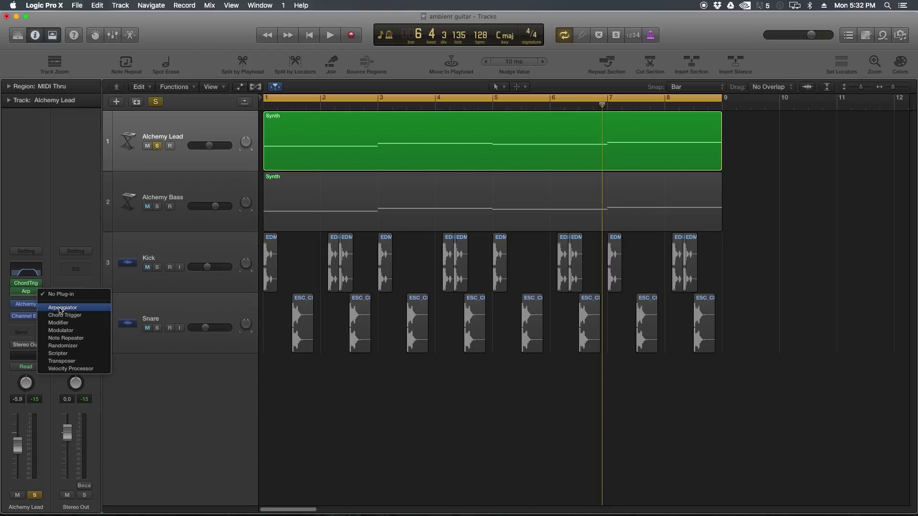
{"action": "left_click", "coordinate": [62, 338]}
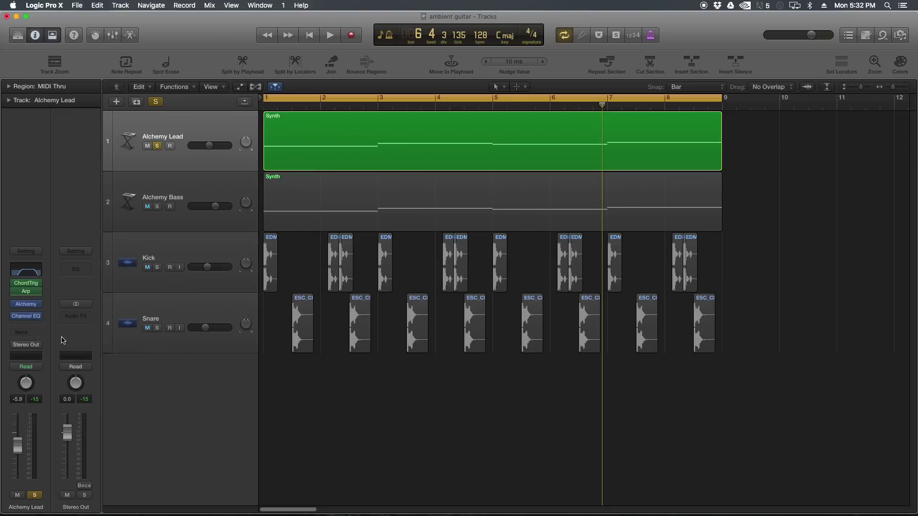
{"action": "left_click_drag", "start_coordinate": [74, 45], "coordinate": [358, 179]}
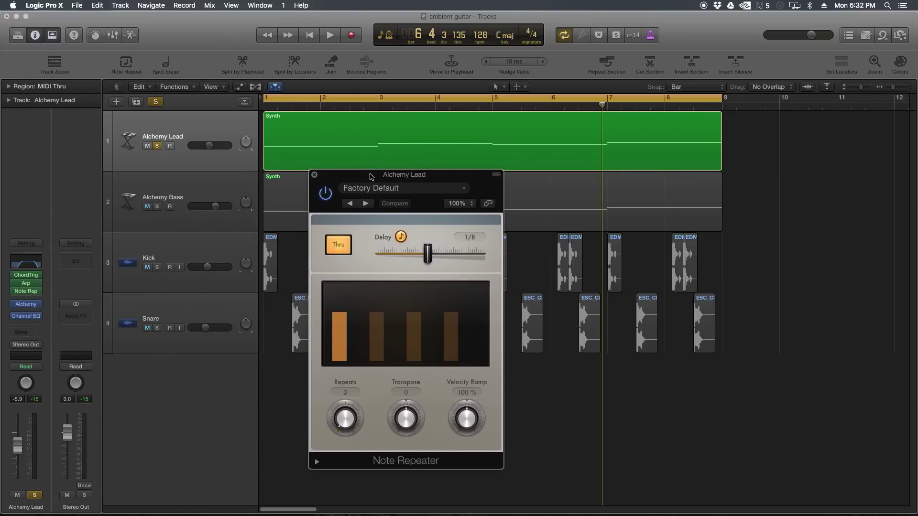
{"action": "mouse_move", "coordinate": [344, 421]}
{"action": "left_mouse_down"}
{"action": "mouse_move", "coordinate": [346, 321]}
{"action": "mouse_move", "coordinate": [344, 424]}
{"action": "left_mouse_up"}
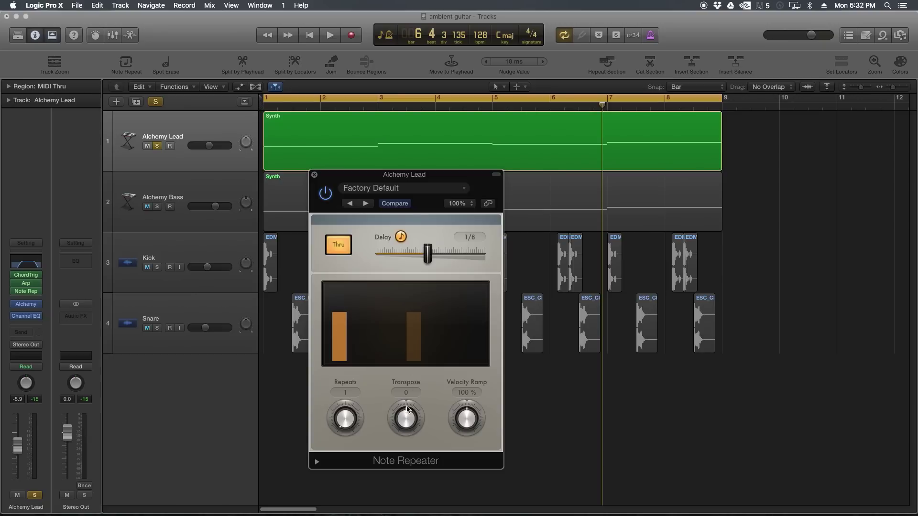
{"action": "left_click_drag", "start_coordinate": [407, 399], "coordinate": [414, 426]}
{"action": "left_click_drag", "start_coordinate": [469, 423], "coordinate": [464, 442]}
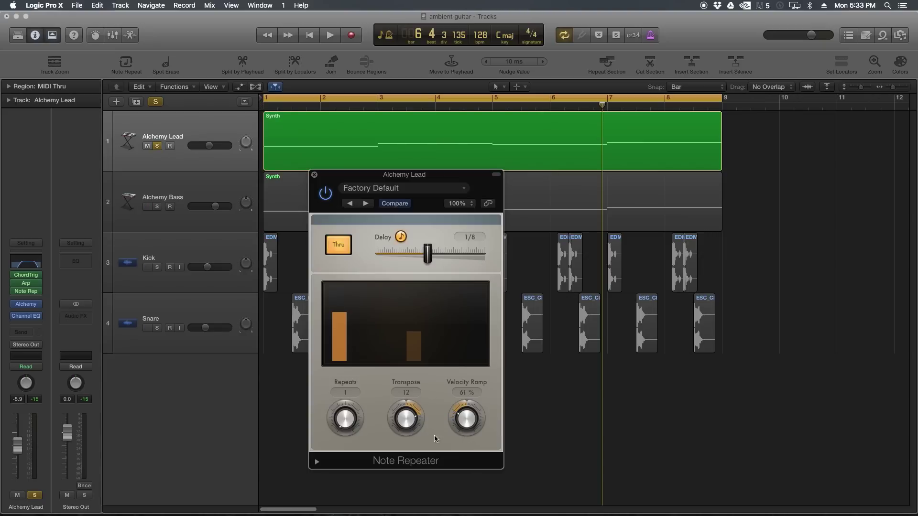
Audition the repeats, then shorten the Note Repeater delay through 1/16 to 1/32.
{"action": "key", "text": "space"}
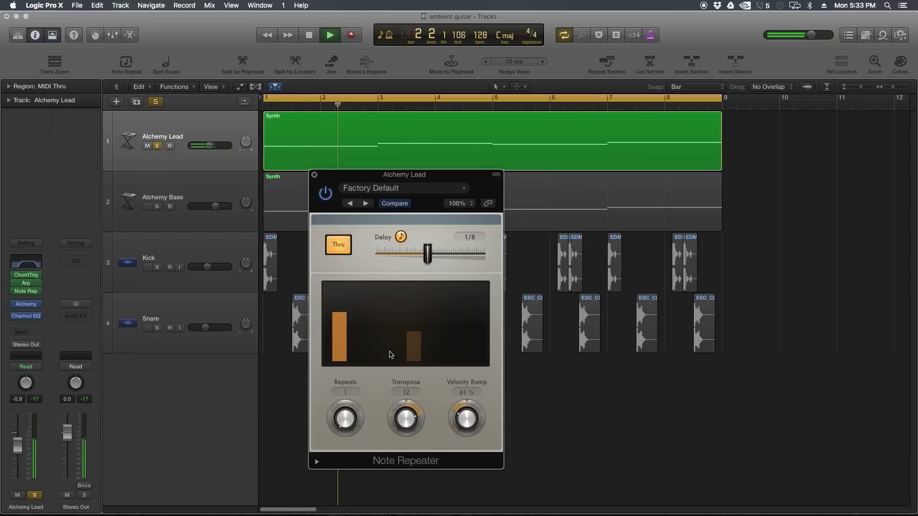
{"action": "key", "text": "space"}
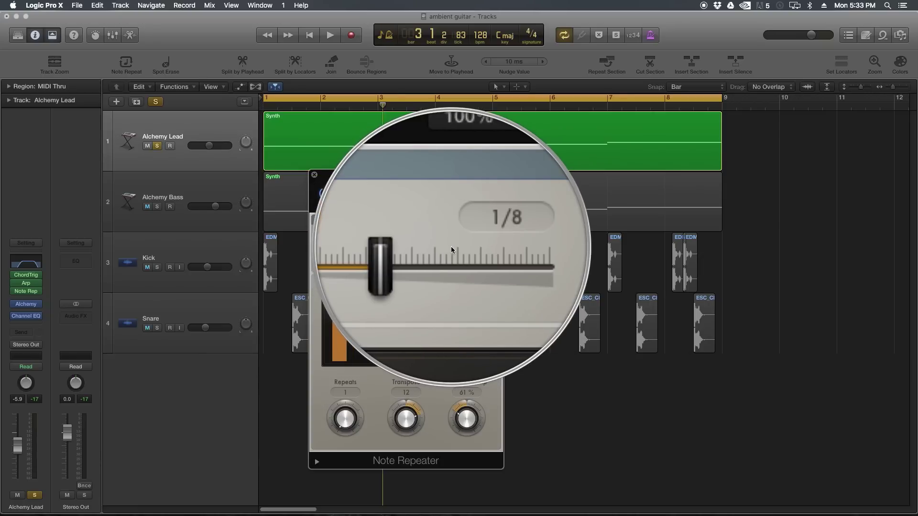
{"action": "left_click_drag", "start_coordinate": [432, 258], "coordinate": [414, 259]}
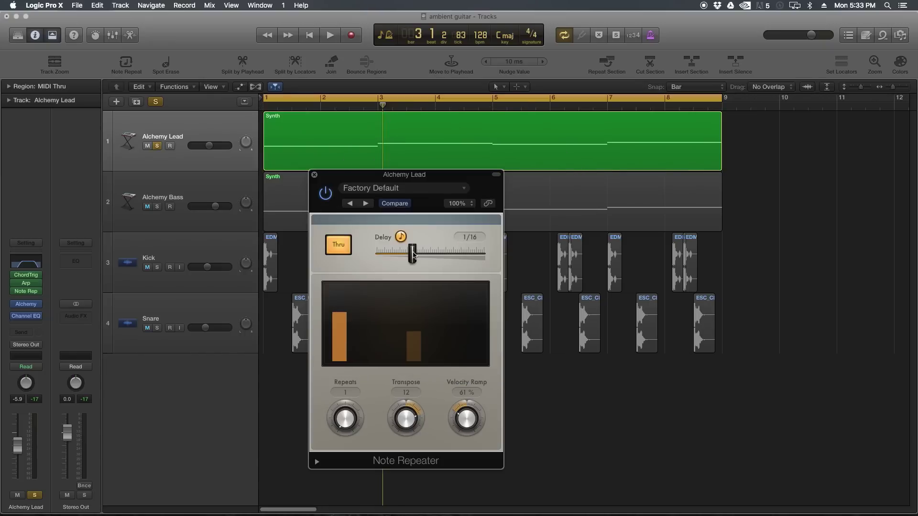
{"action": "left_click_drag", "start_coordinate": [413, 255], "coordinate": [400, 256]}
{"action": "key", "text": "space"}
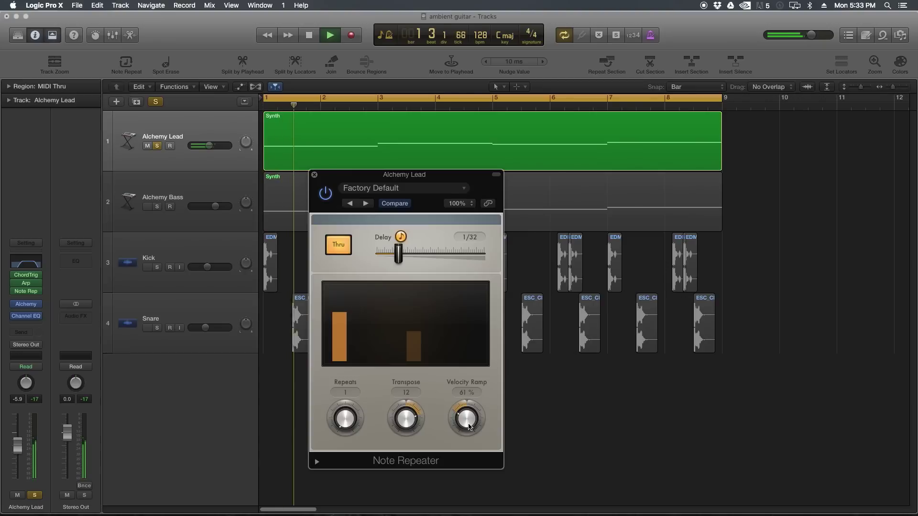
Tweak the Note Repeater's Transpose, returning it to 12, and set Velocity Ramp to 49% while auditioning.
{"action": "left_click_drag", "start_coordinate": [469, 426], "coordinate": [465, 439]}
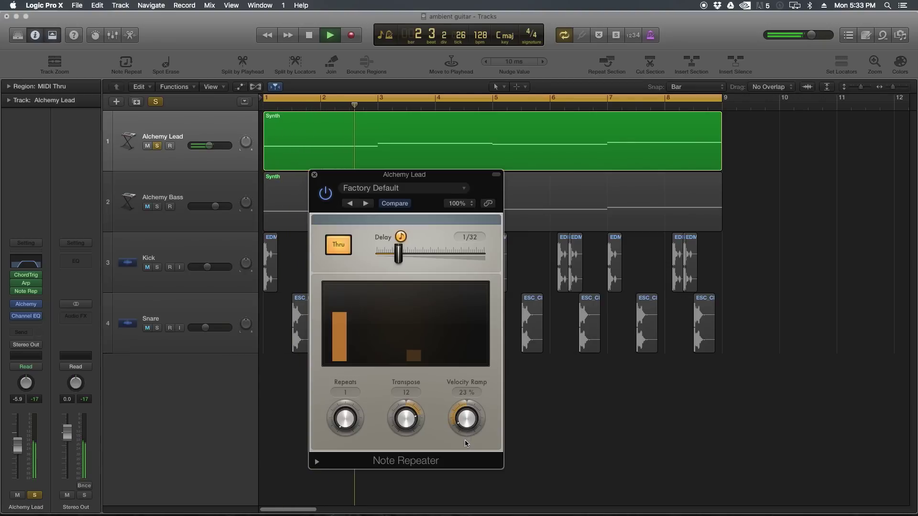
{"action": "left_click_drag", "start_coordinate": [409, 420], "coordinate": [406, 442]}
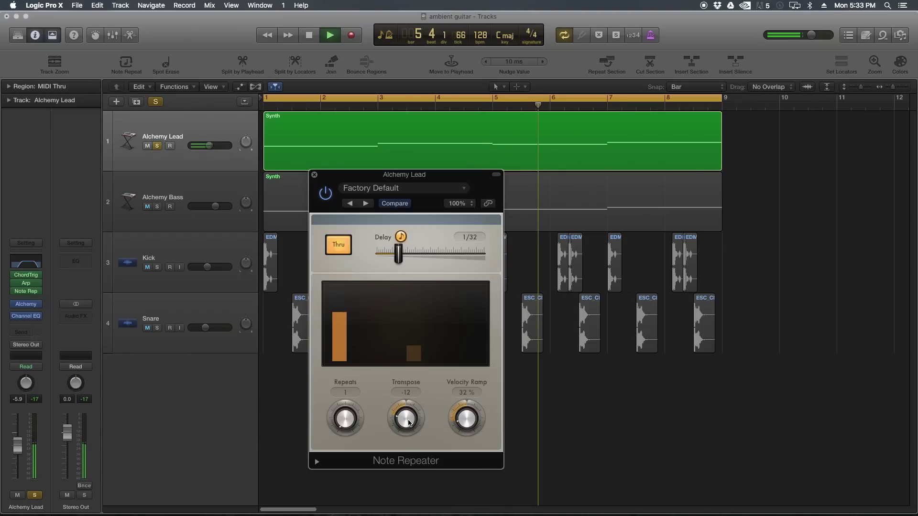
{"action": "left_click_drag", "start_coordinate": [409, 422], "coordinate": [408, 373]}
{"action": "key", "text": "space"}
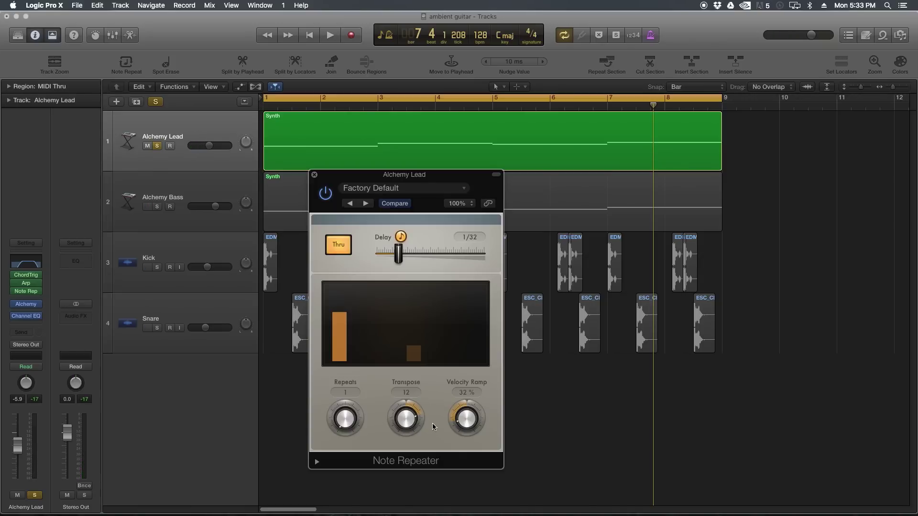
{"action": "left_click_drag", "start_coordinate": [459, 427], "coordinate": [461, 427]}
{"action": "left_click_drag", "start_coordinate": [461, 420], "coordinate": [455, 423]}
{"action": "key", "text": "space"}
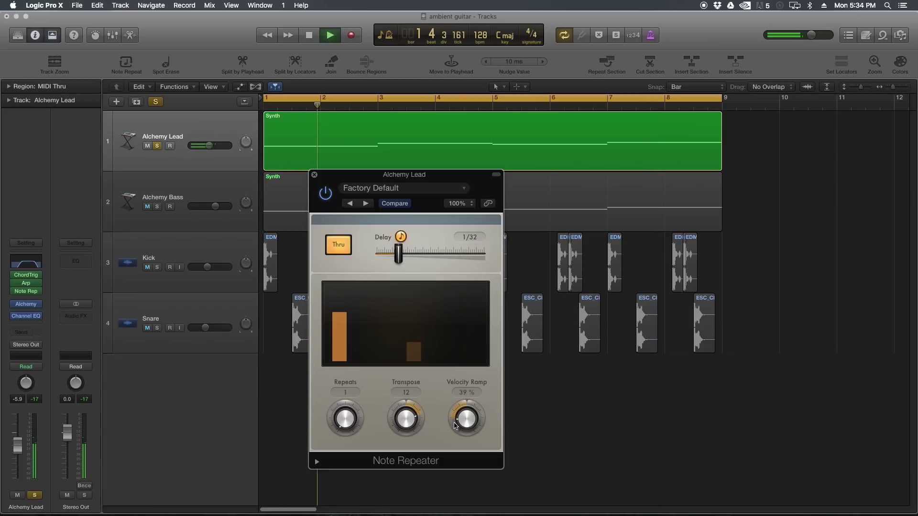
{"action": "scroll", "coordinate": [455, 422], "scroll_direction": "up", "scroll_amount": 3}
{"action": "key", "text": "space"}
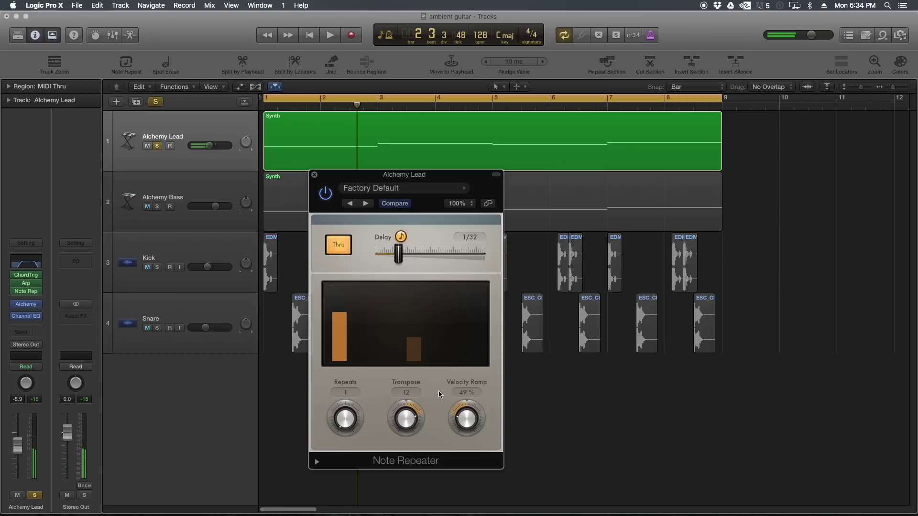
Slow the Arpeggiator rate to 1/8.
{"action": "left_click", "coordinate": [23, 283]}
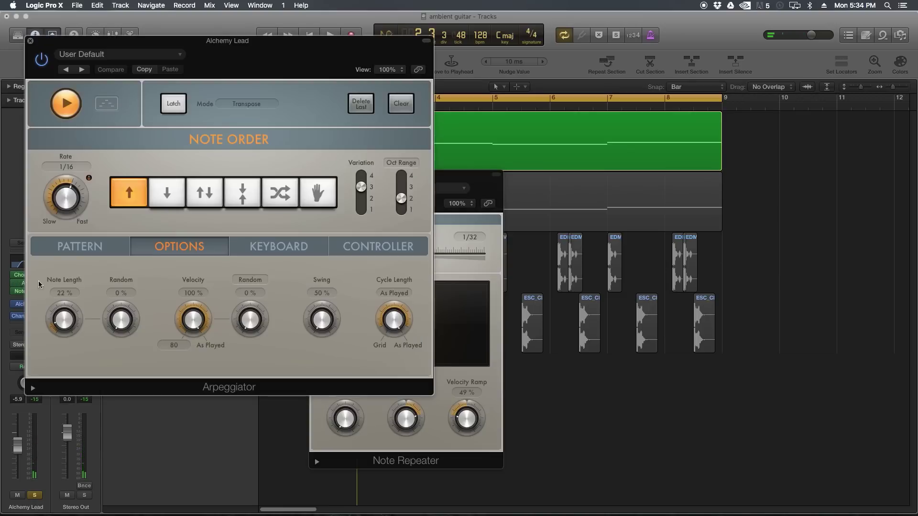
{"action": "left_click_drag", "start_coordinate": [78, 196], "coordinate": [71, 211]}
{"action": "left_click", "coordinate": [30, 42]}
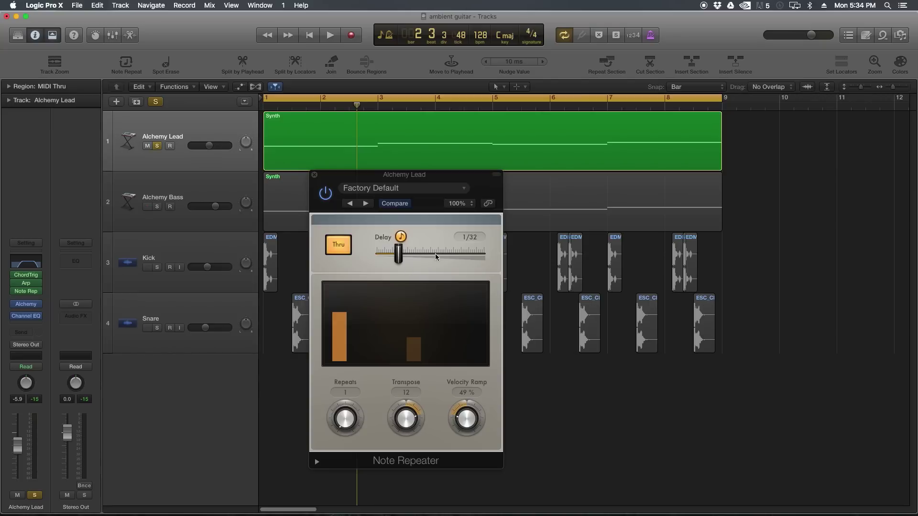
Lengthen the Note Repeater delay to 1/16 and audition the soloed lead.
{"action": "left_click_drag", "start_coordinate": [401, 256], "coordinate": [416, 257]}
{"action": "key", "text": "space"}
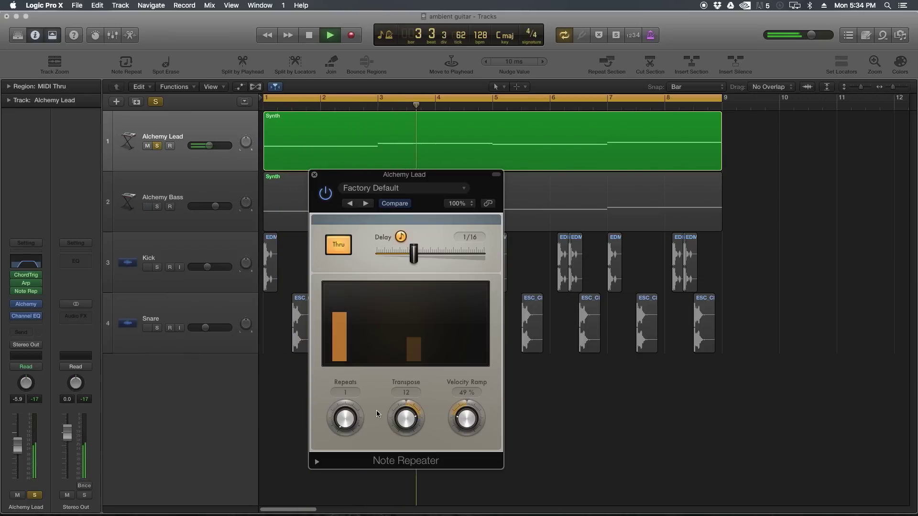
{"action": "key", "text": "space"}
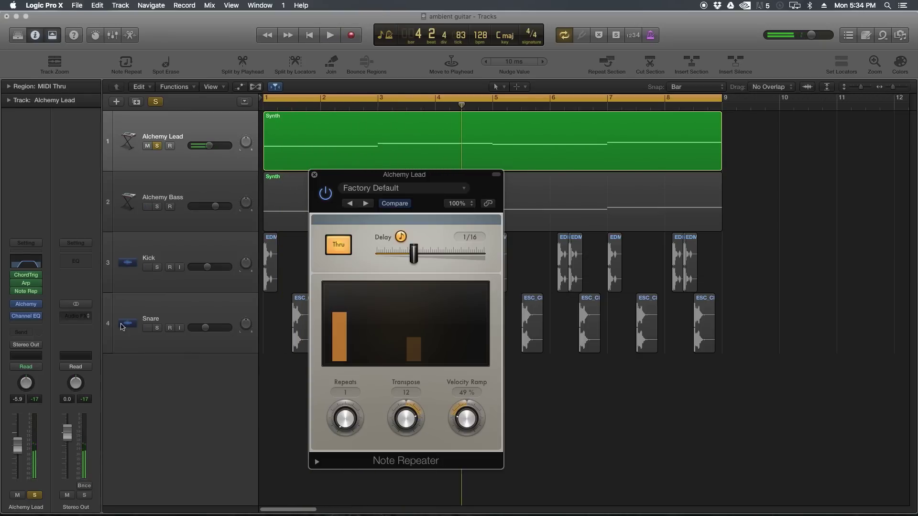
Close the Note Repeater and insert a stereo Stereo Delay on the Alchemy Lead.
{"action": "left_click", "coordinate": [315, 175]}
{"action": "left_click", "coordinate": [36, 324]}
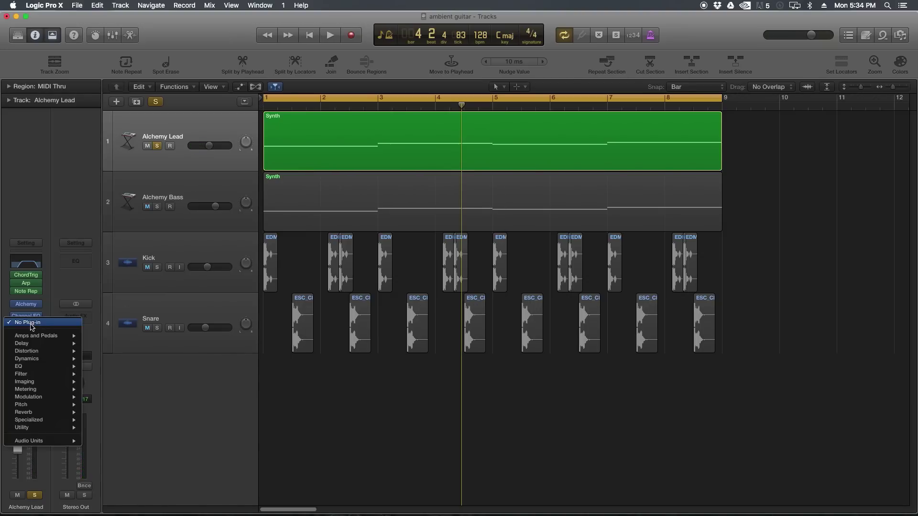
{"action": "mouse_move", "coordinate": [42, 343]}
{"action": "mouse_move", "coordinate": [120, 366]}
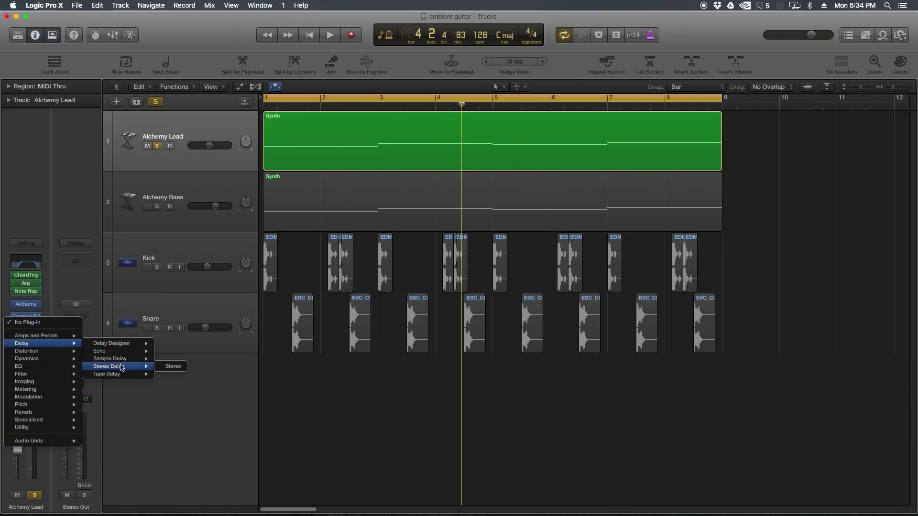
{"action": "left_click", "coordinate": [167, 368]}
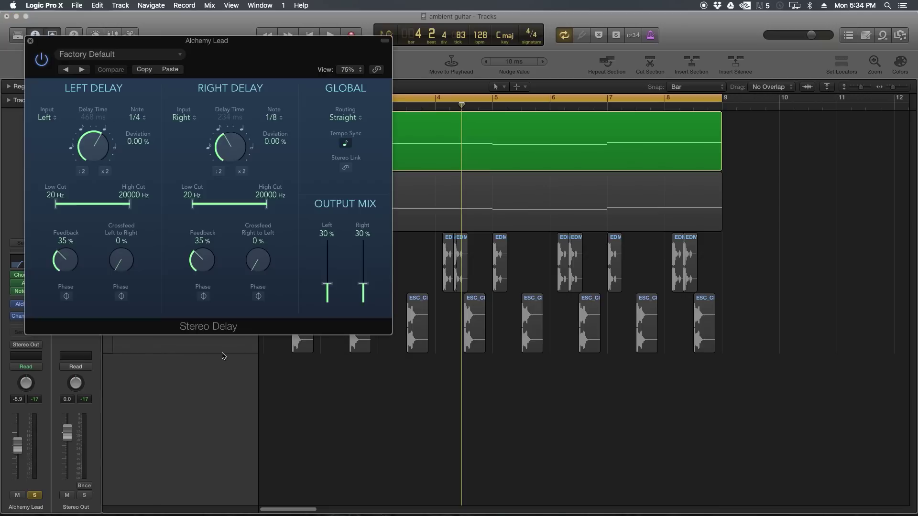
{"action": "left_click_drag", "start_coordinate": [186, 43], "coordinate": [315, 119]}
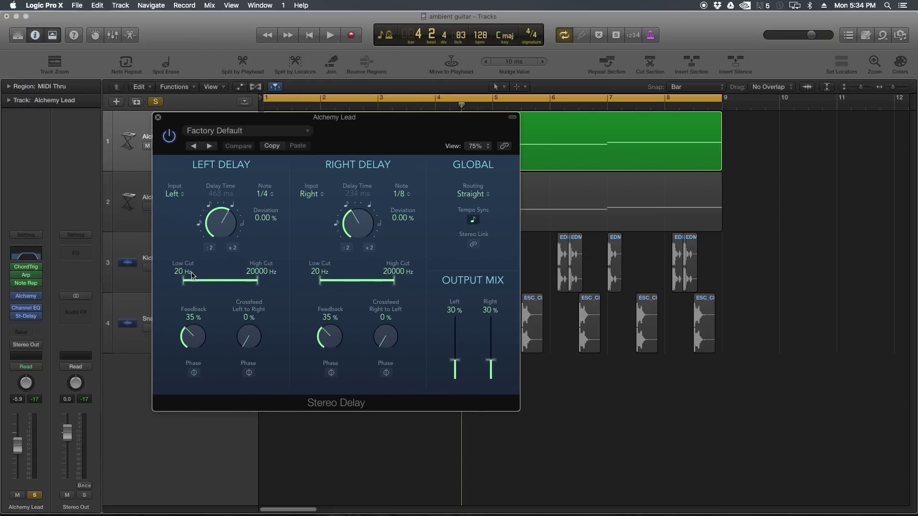
Narrow both delays' Low/High Cut filters to about 360–5300 Hz and set routing to Ping Pong L.
{"action": "left_click_drag", "start_coordinate": [186, 285], "coordinate": [223, 284]}
{"action": "left_click_drag", "start_coordinate": [320, 285], "coordinate": [364, 285]}
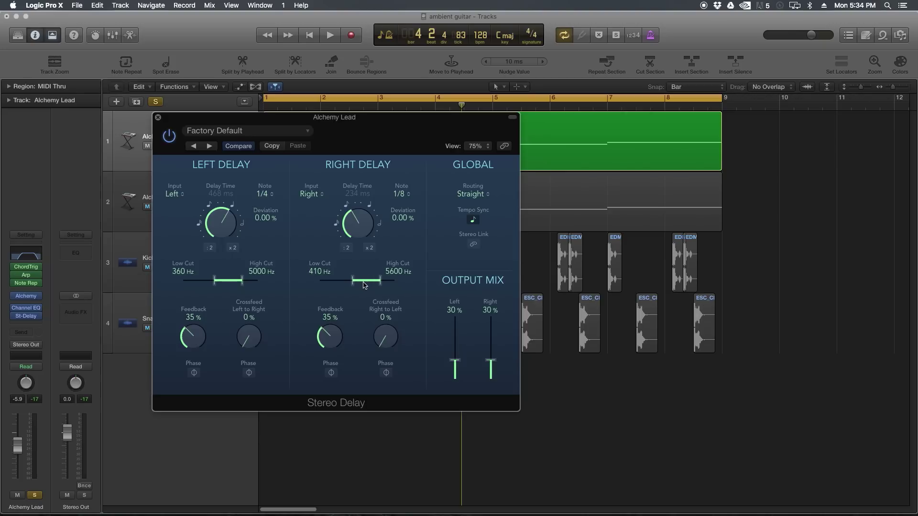
{"action": "left_click", "coordinate": [474, 192]}
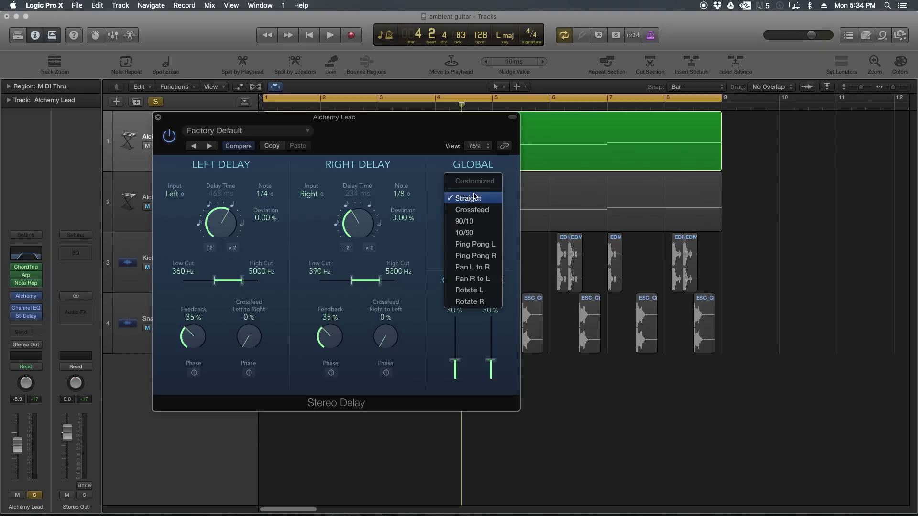
{"action": "left_click", "coordinate": [479, 245]}
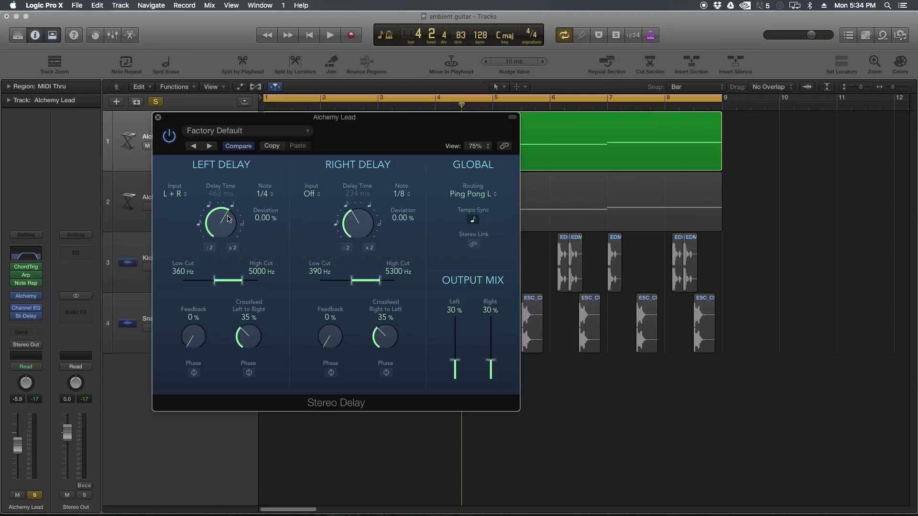
Set the left delay note to 1/8 dotted, start playback, and close the Stereo Delay window.
{"action": "mouse_move", "coordinate": [227, 219]}
{"action": "left_mouse_down"}
{"action": "mouse_move", "coordinate": [225, 230]}
{"action": "mouse_move", "coordinate": [228, 219]}
{"action": "left_mouse_up"}
{"action": "left_click", "coordinate": [272, 195]}
{"action": "left_click", "coordinate": [272, 198]}
{"action": "left_click", "coordinate": [279, 193]}
{"action": "left_click", "coordinate": [273, 186]}
{"action": "key", "text": "space"}
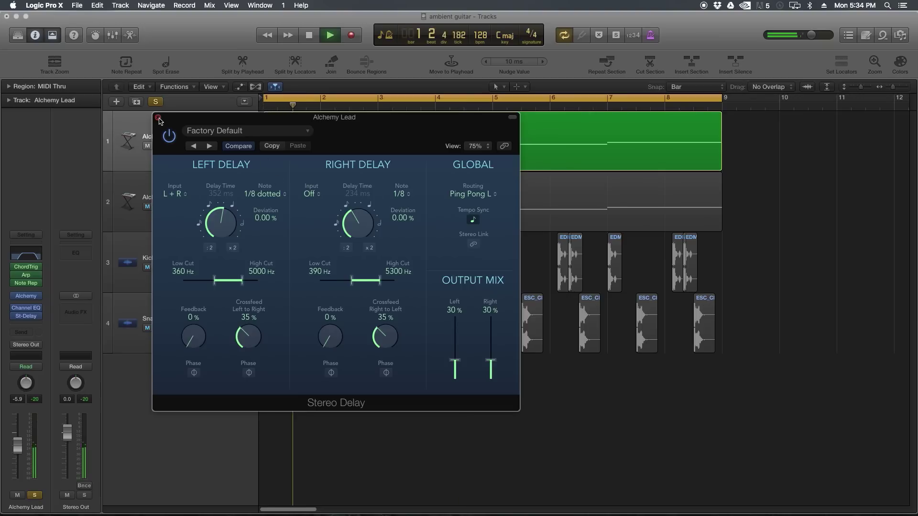
{"action": "left_click", "coordinate": [158, 117]}
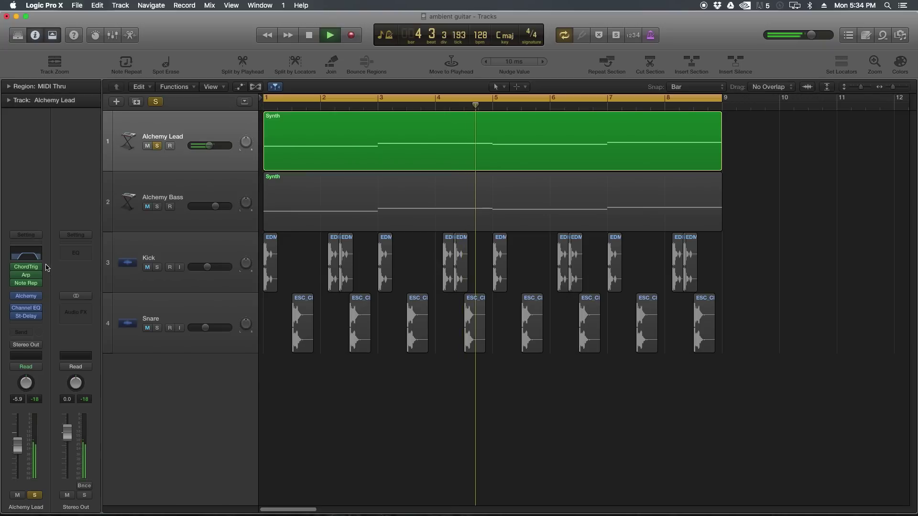
{"action": "key", "text": "space"}
{"action": "mouse_move", "coordinate": [15, 271]}
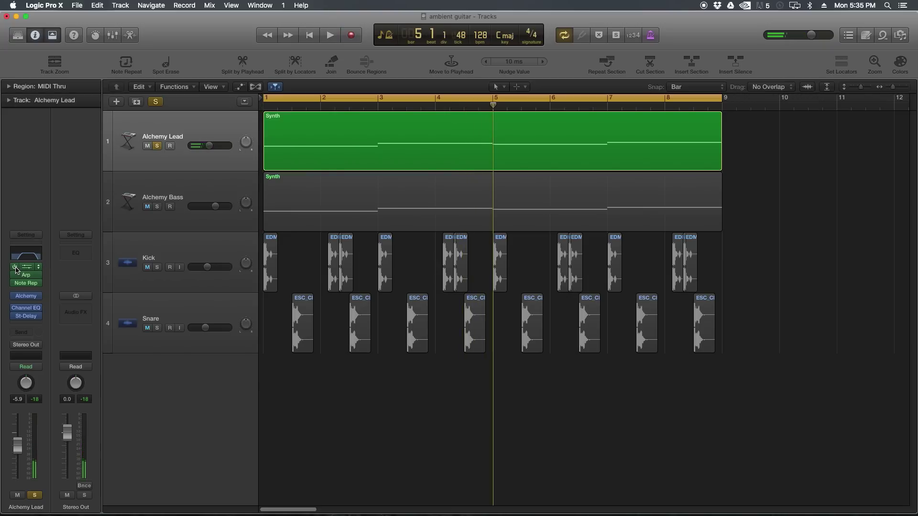
{"action": "mouse_move", "coordinate": [13, 309]}
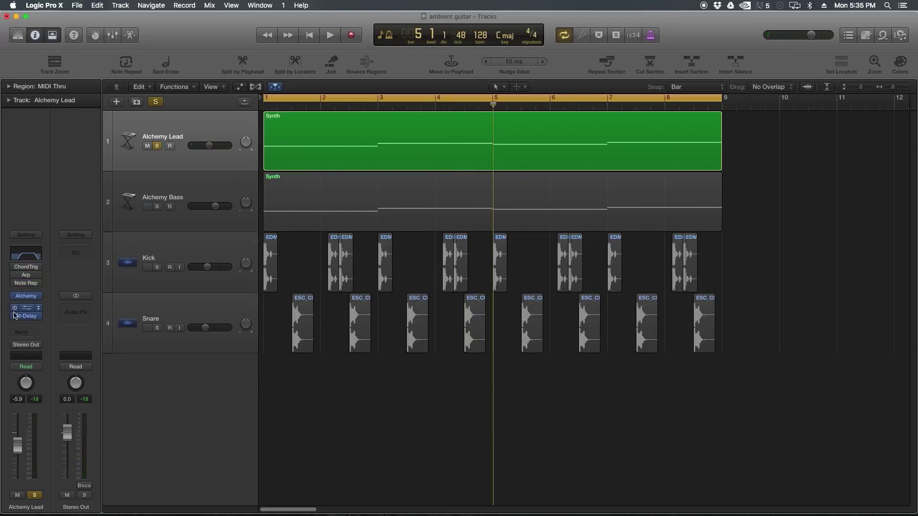
{"action": "key", "text": "space"}
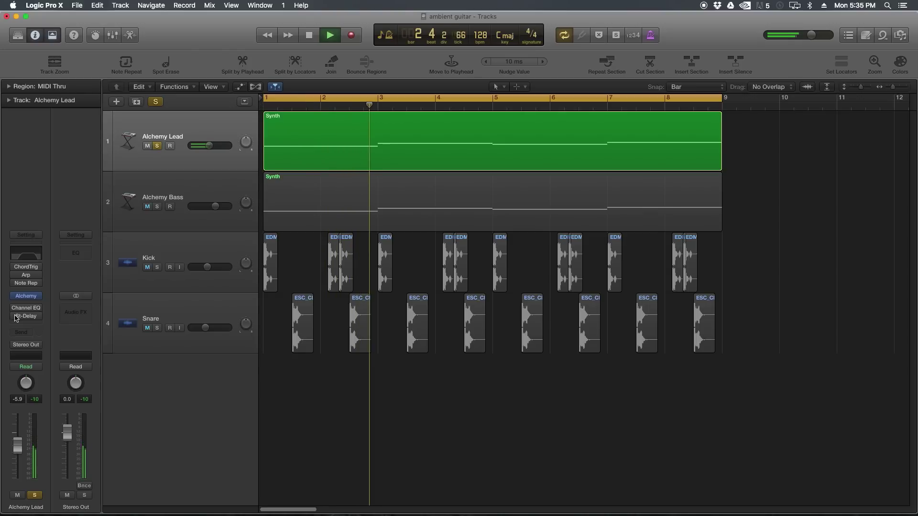
{"action": "key", "text": "space"}
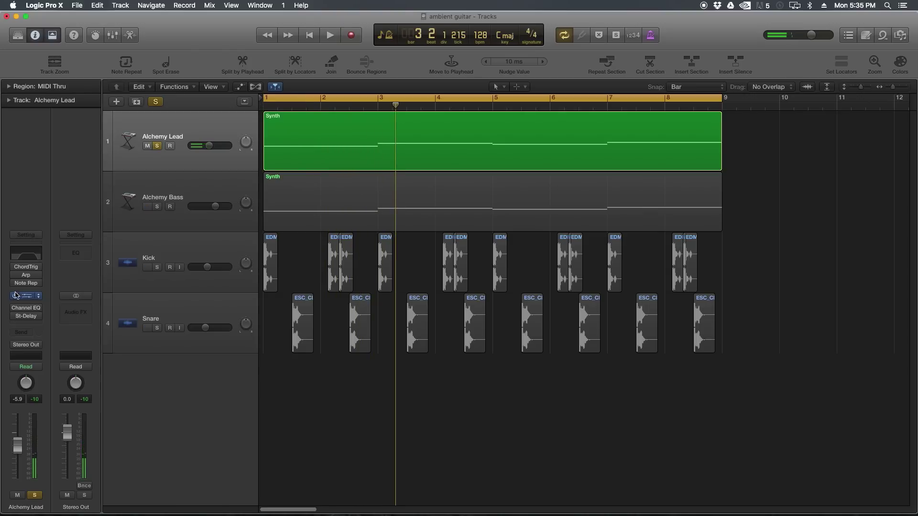
{"action": "left_click_drag", "start_coordinate": [18, 268], "coordinate": [15, 286]}
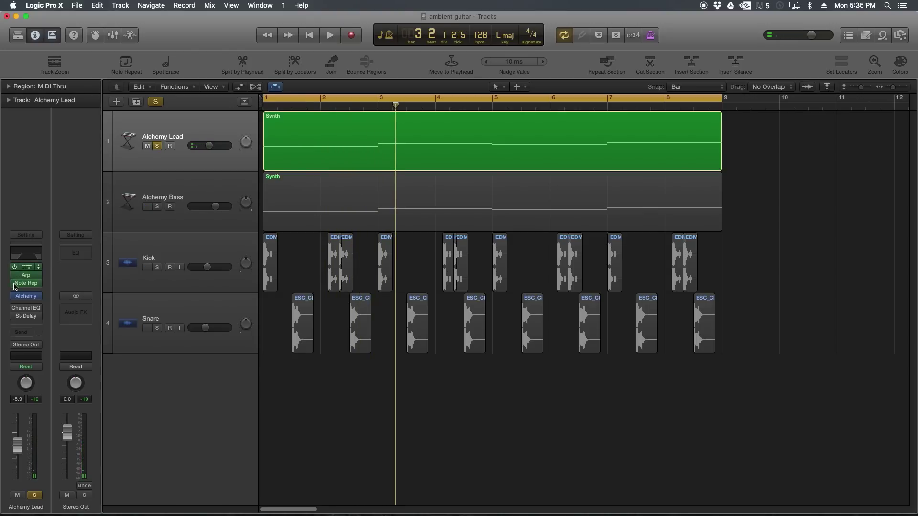
{"action": "left_click", "coordinate": [13, 308]}
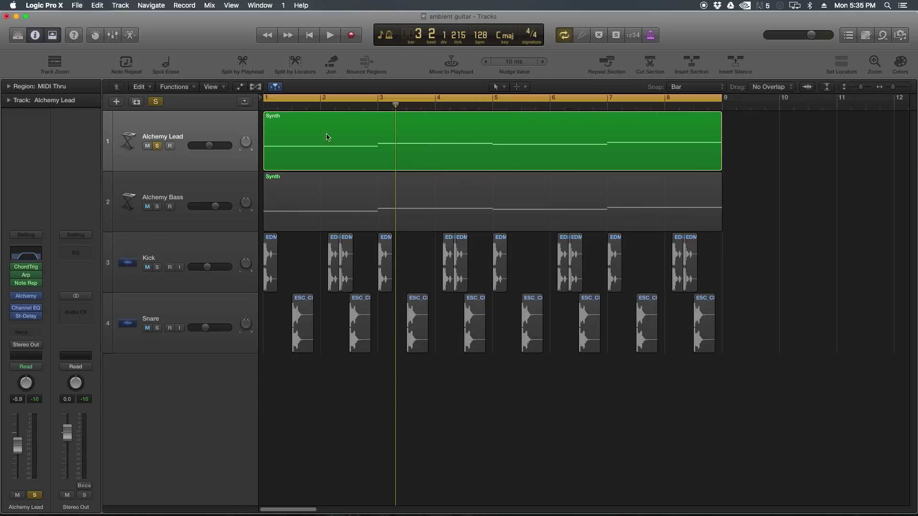
{"action": "left_click", "coordinate": [684, 206]}
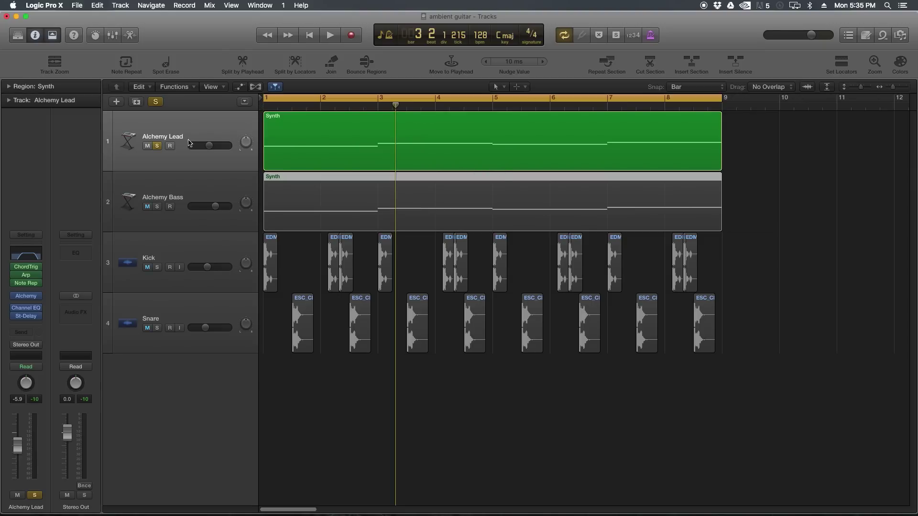
Unsolo the Alchemy Lead, turn off cycle, and return the playhead to the start.
{"action": "left_click", "coordinate": [158, 146]}
{"action": "left_click", "coordinate": [776, 197]}
{"action": "key", "text": "c"}
{"action": "key", "text": "Return"}
Play the full mix looping bars 1–9, stop, and select the Alchemy Lead track.
{"action": "key", "text": "space"}
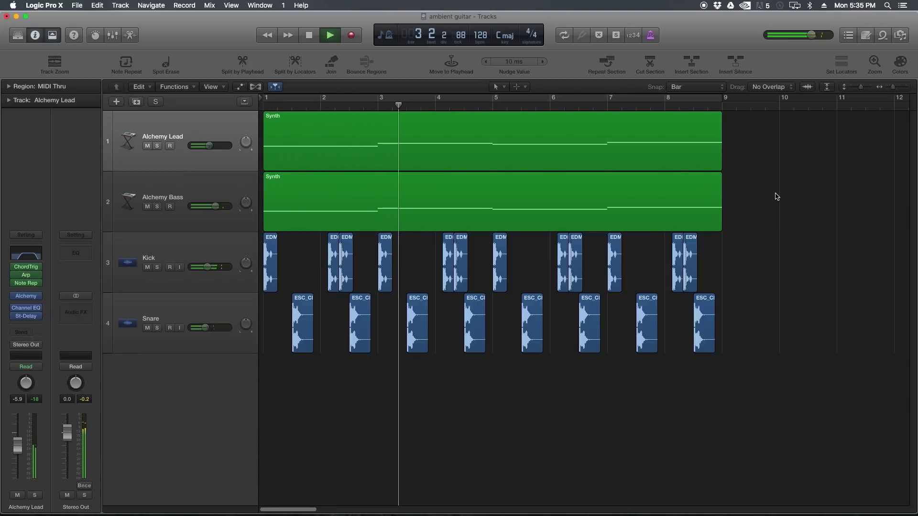
{"action": "key", "text": "c"}
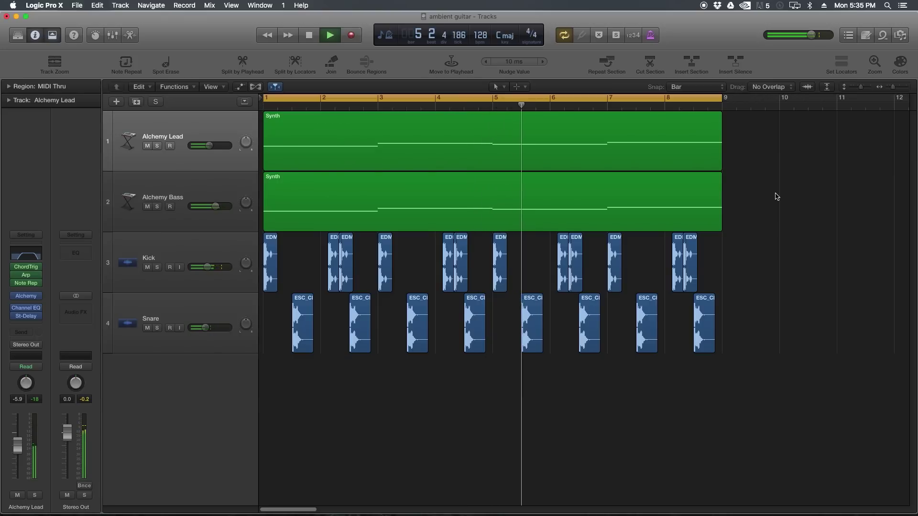
{"action": "left_click", "coordinate": [203, 194]}
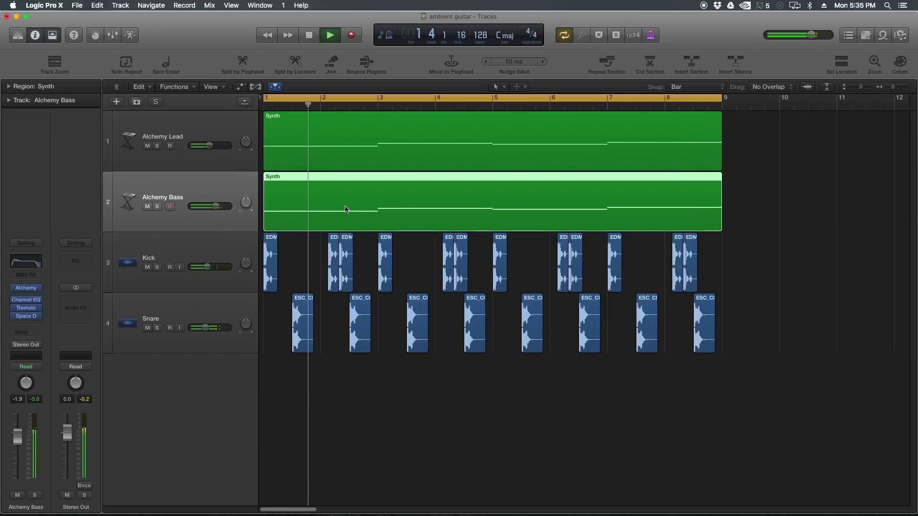
{"action": "left_click", "coordinate": [739, 200]}
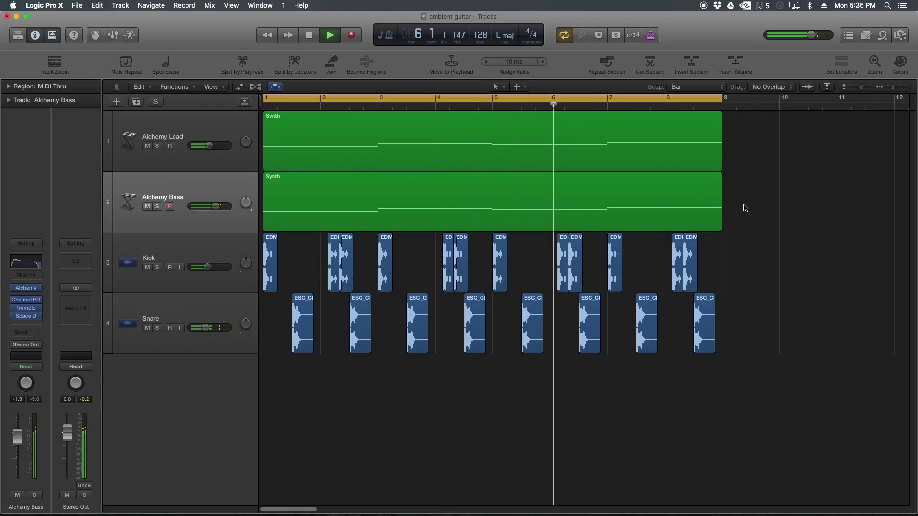
{"action": "key", "text": "space"}
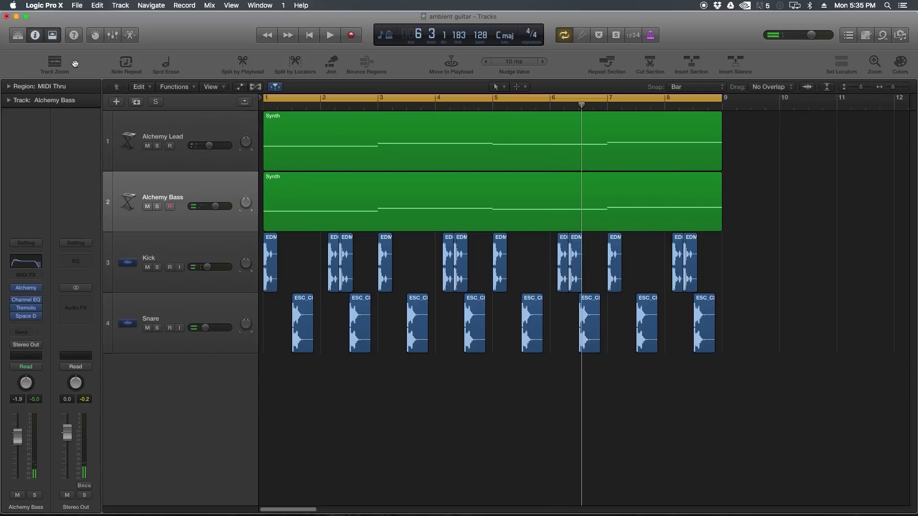
{"action": "left_click", "coordinate": [155, 132]}
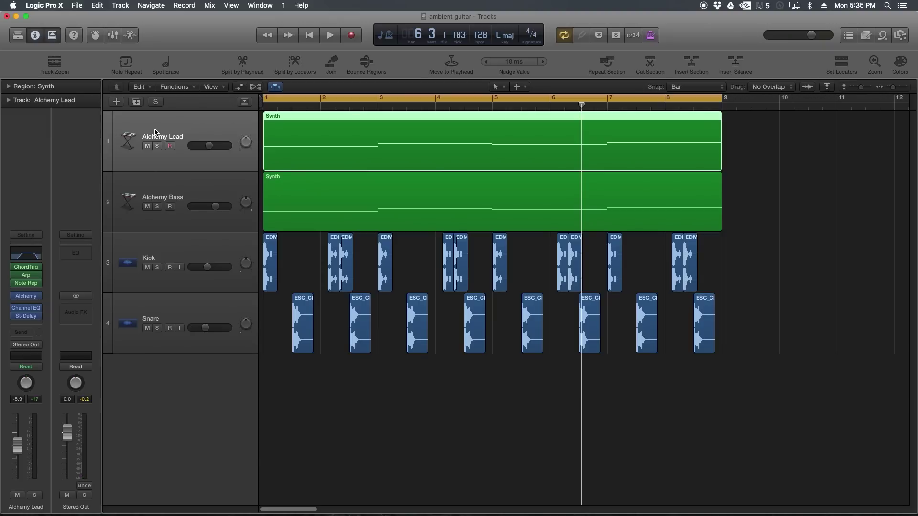